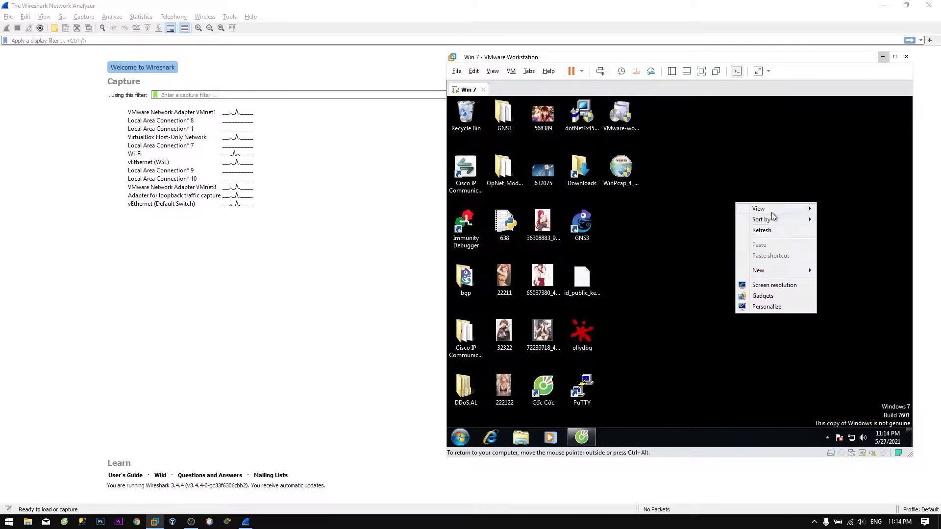
# Check the Win 7 VM settings to confirm its network adapter uses VMnet8 (NAT).
pyautogui.rightClick(469, 90)
pyautogui.click(492, 221)
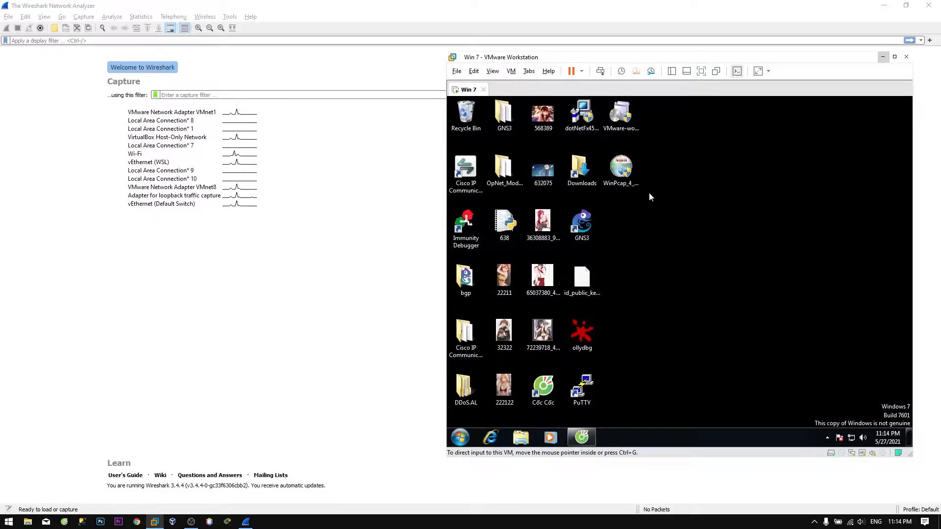
pyautogui.click(572, 159)
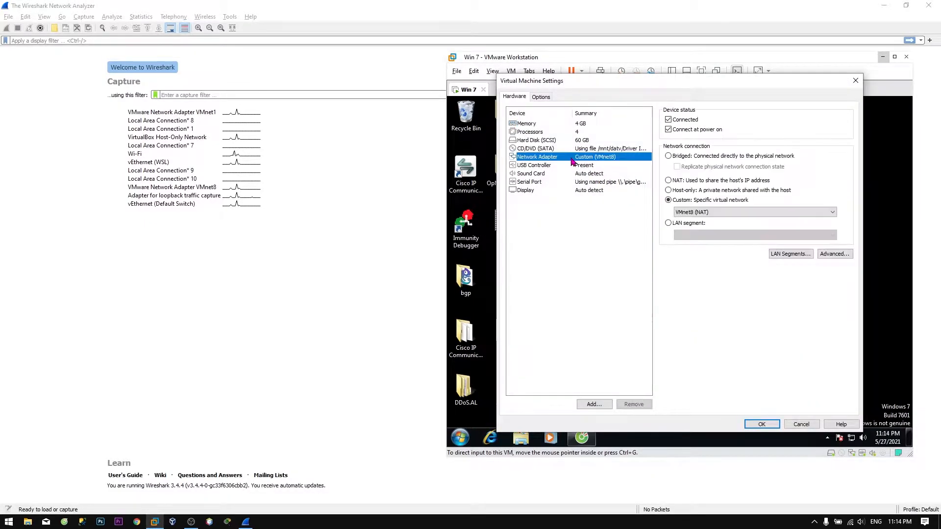
pyautogui.click(234, 188)
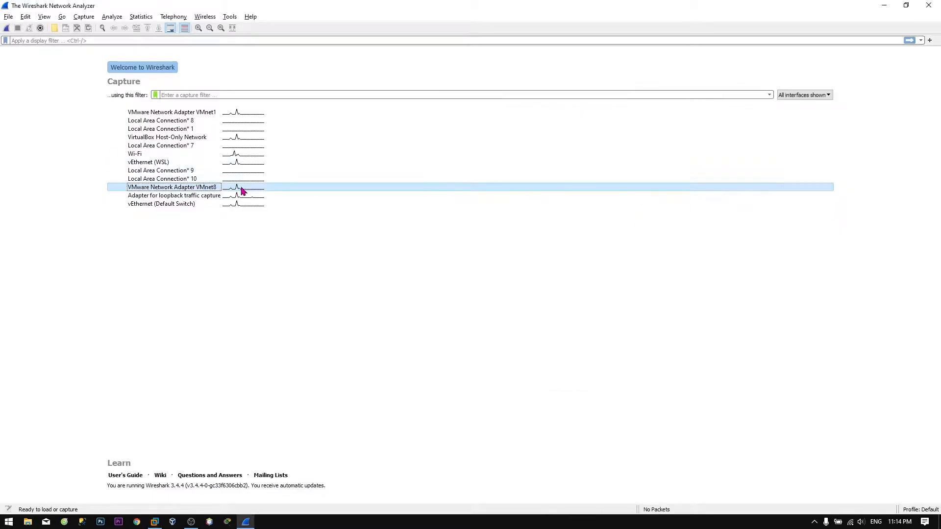
pyautogui.hotkey('alt', 'Tab')
pyautogui.click(855, 81)
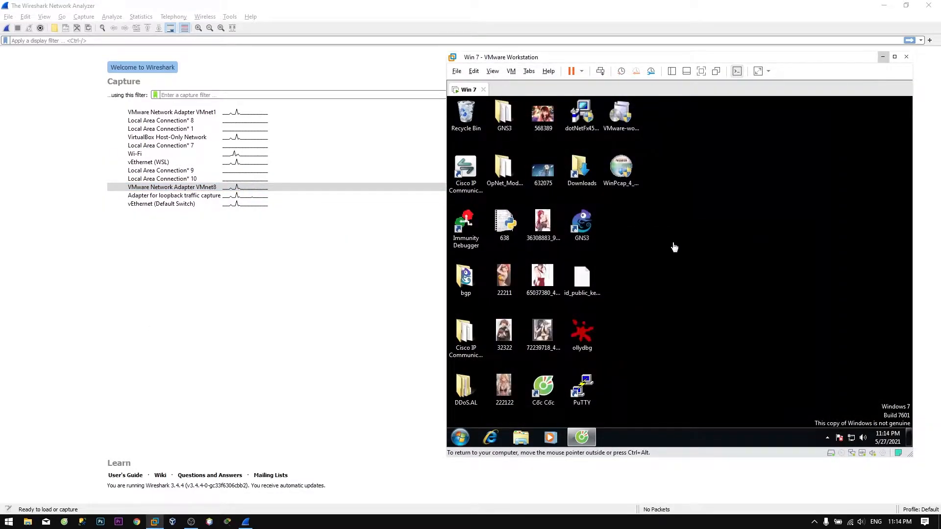
# Search the web for 'truyen tranh' in the guest browser.
pyautogui.write('truyen tranh')
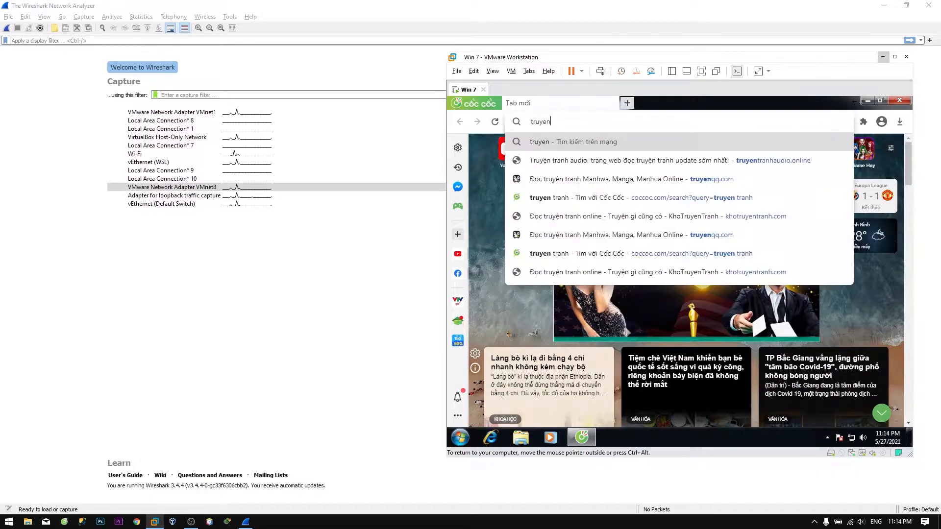
pyautogui.press('Return')
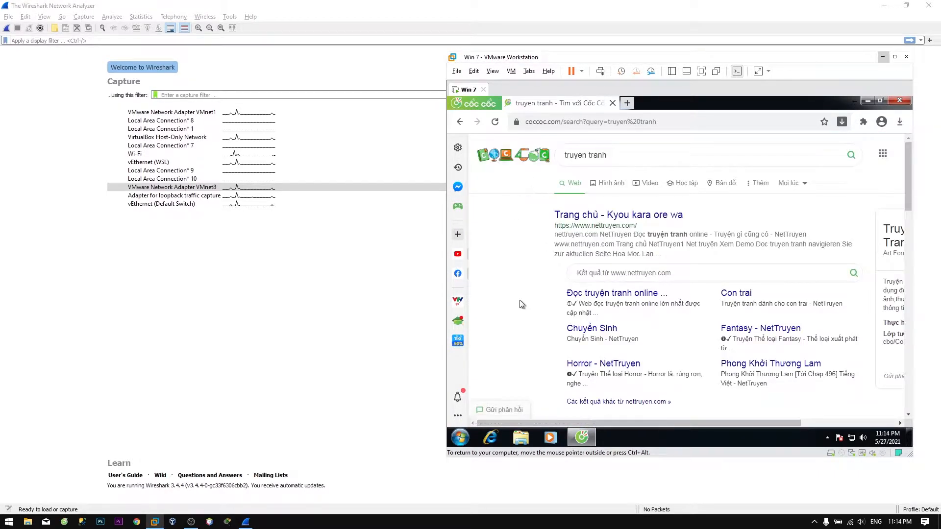
pyautogui.scroll(-3, 510, 281)
pyautogui.scroll(3, 529, 269)
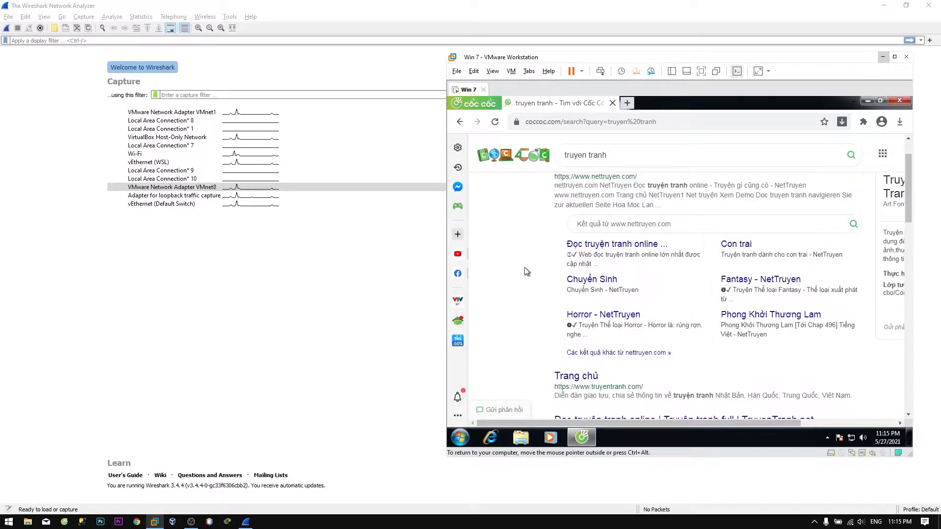
# Start a live capture on VMnet8 and move the Wireshark window to the left side.
pyautogui.doubleClick(231, 188)
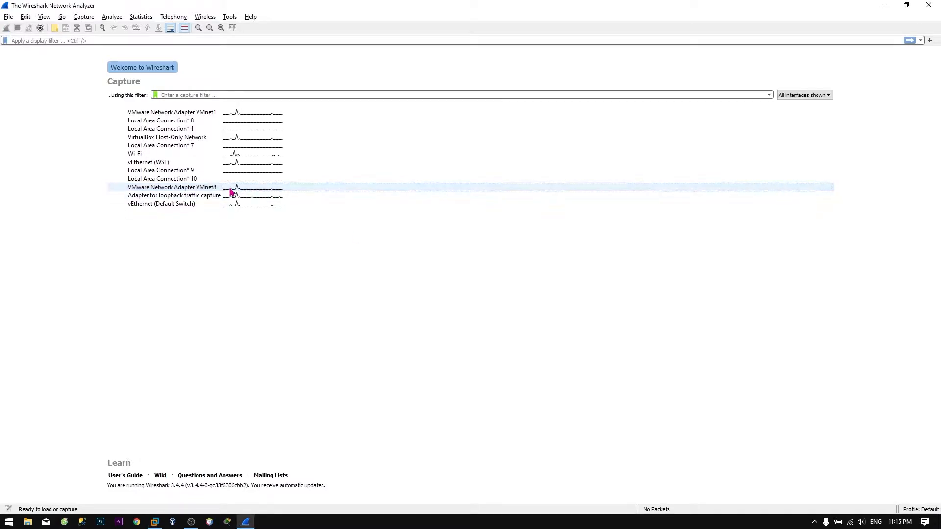
pyautogui.press('super+Down')
pyautogui.moveTo(463, 63); pyautogui.dragTo(257, 69)
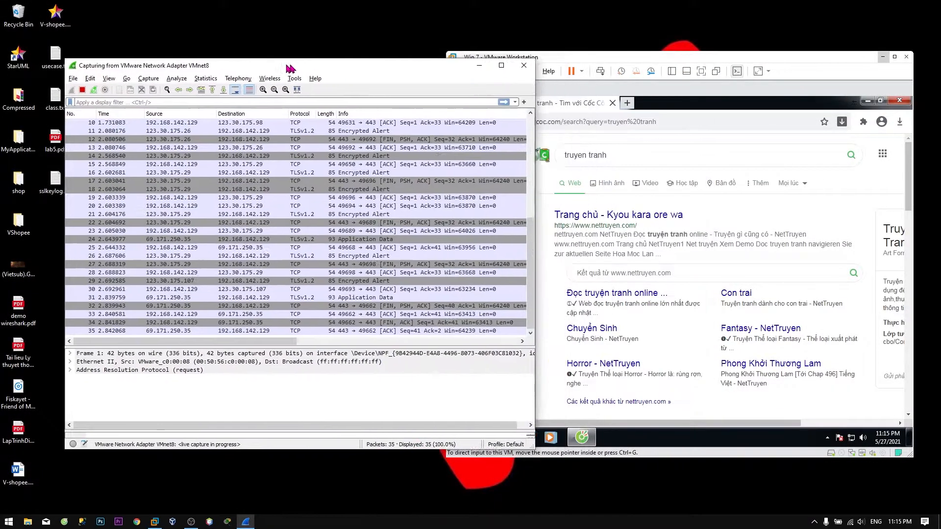
pyautogui.click(520, 277)
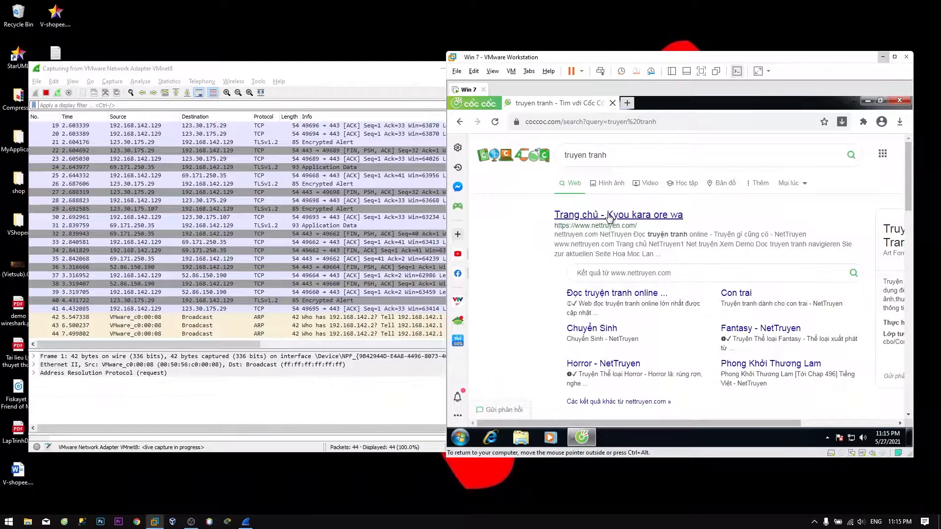
# Open the first result and the Trang chủ result in new browser tabs.
pyautogui.click(606, 214)
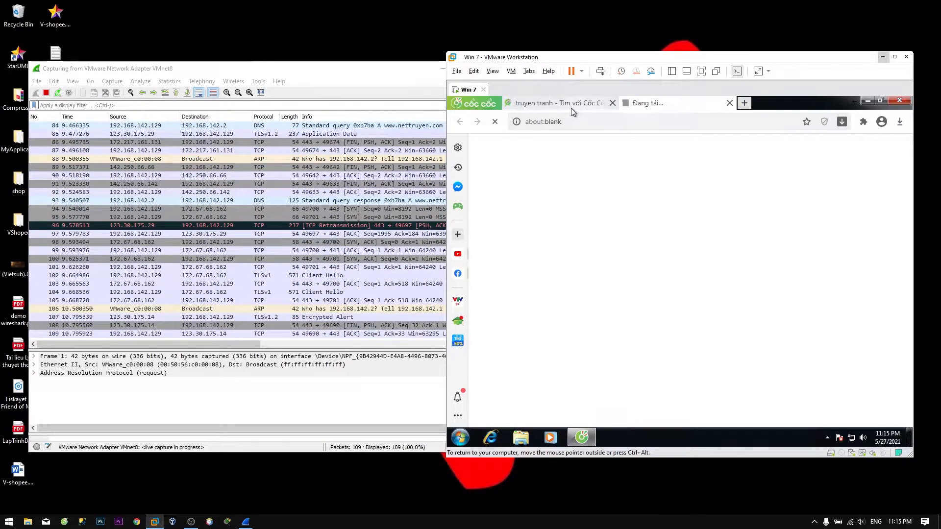
pyautogui.click(571, 105)
pyautogui.scroll(-5, 572, 230)
pyautogui.click(573, 232)
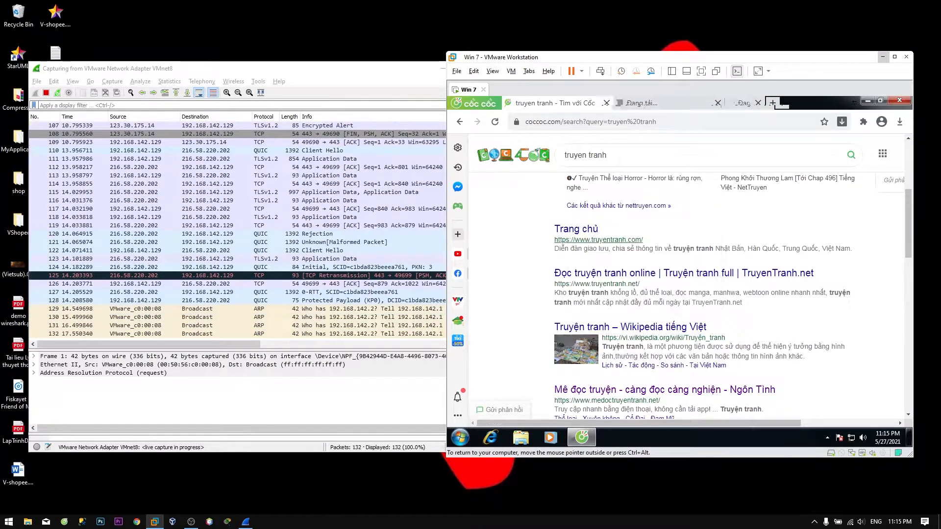
pyautogui.scroll(-1, 539, 235)
# Search 'truyen tranh qq', open truyenqq.com and log out of its account.
pyautogui.write('qq')
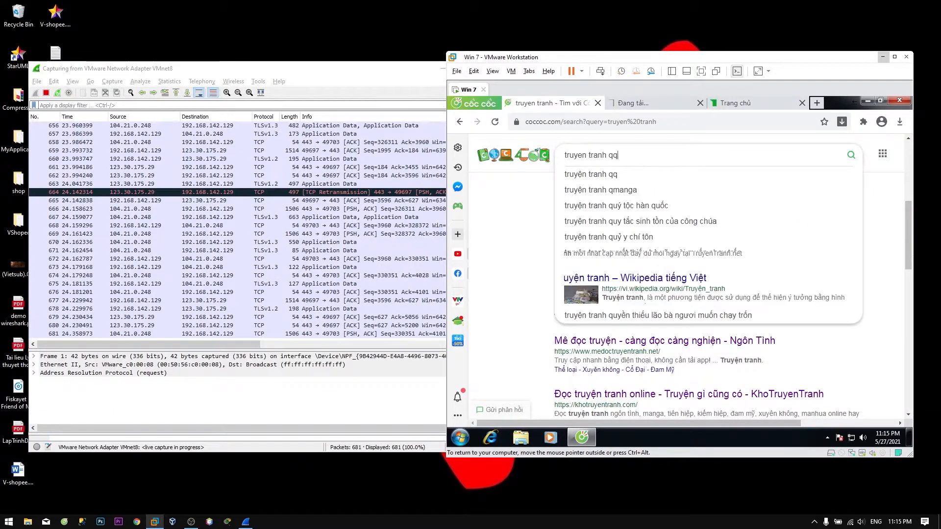
pyautogui.press('Return')
pyautogui.click(584, 218)
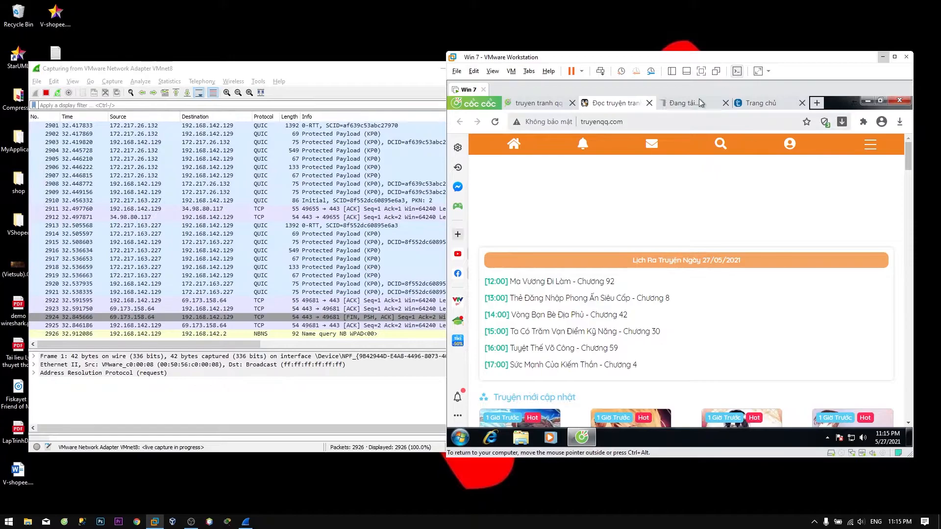
pyautogui.click(798, 144)
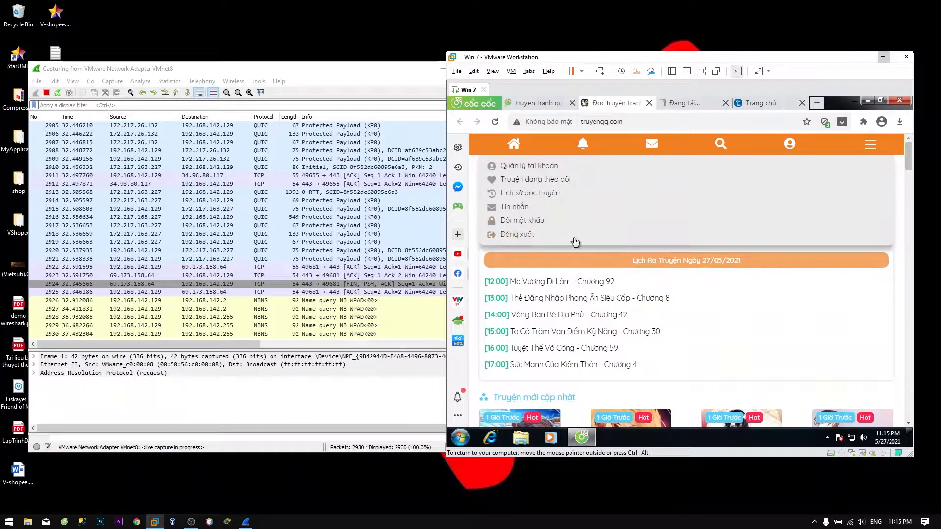
pyautogui.click(598, 238)
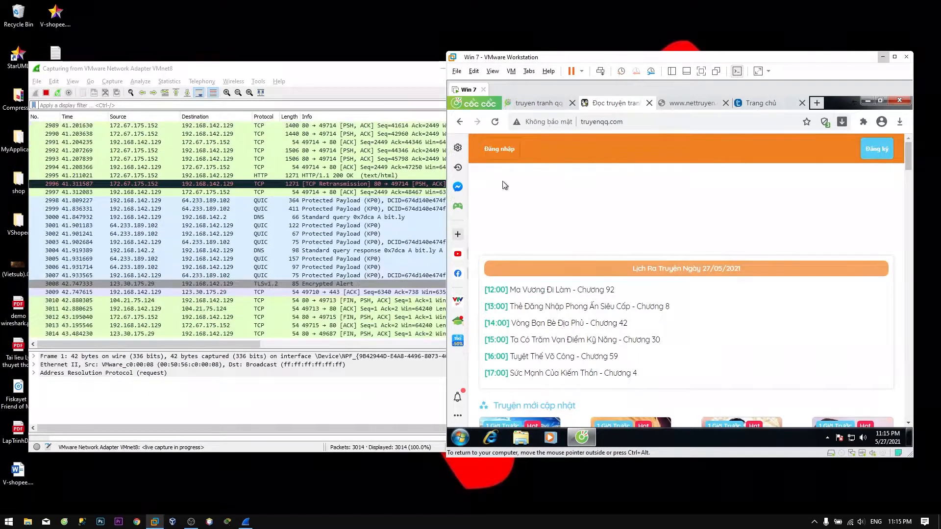
# Close the failed nettruyen and truyentranh tabs, returning to the 'truyen tranh qq' results.
pyautogui.click(693, 103)
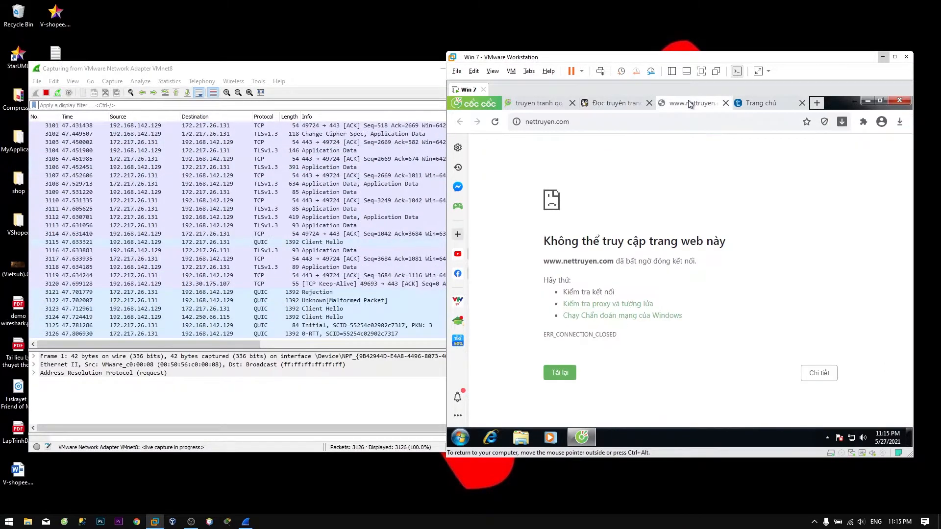
pyautogui.click(726, 103)
pyautogui.moveTo(665, 157)
pyautogui.scroll(-6, 666, 310)
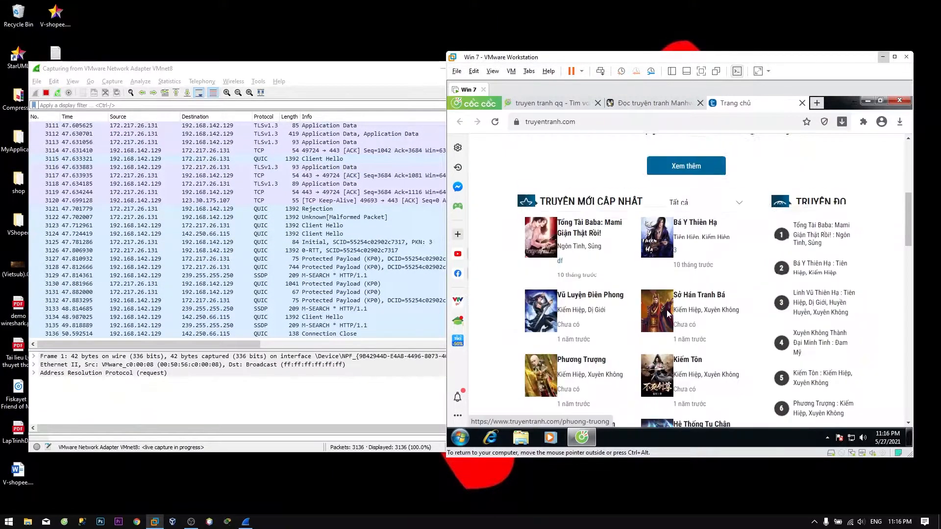
pyautogui.click(653, 103)
pyautogui.click(563, 105)
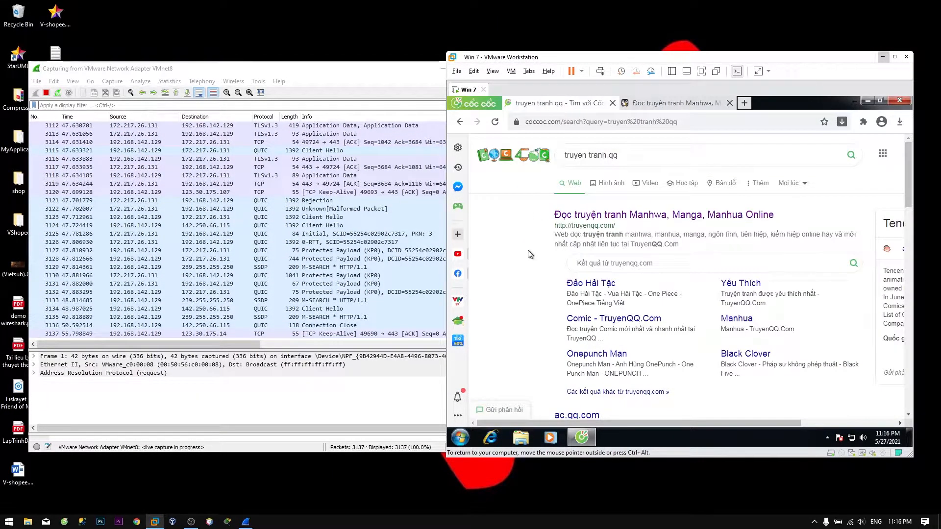
# Log in to truyenqq.com with the account e-mail and password, then check the Not secure notice.
pyautogui.click(665, 105)
pyautogui.click(499, 149)
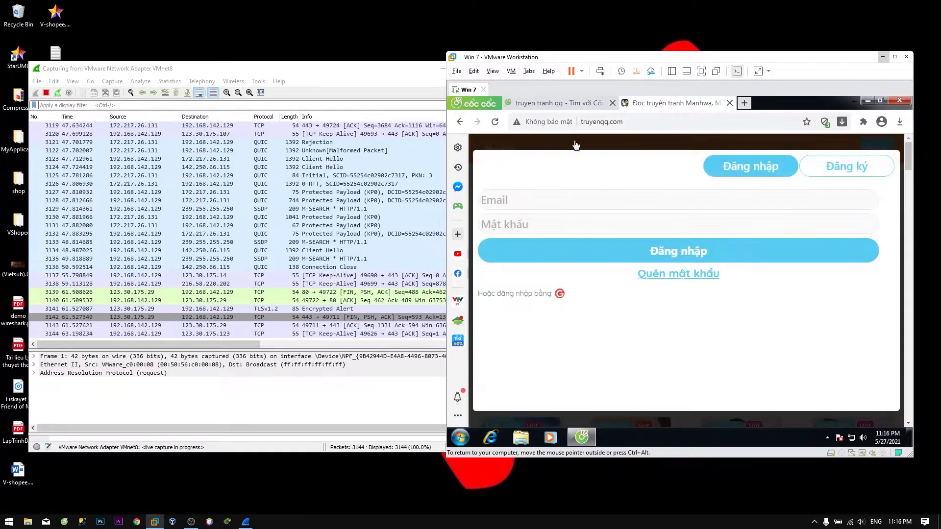
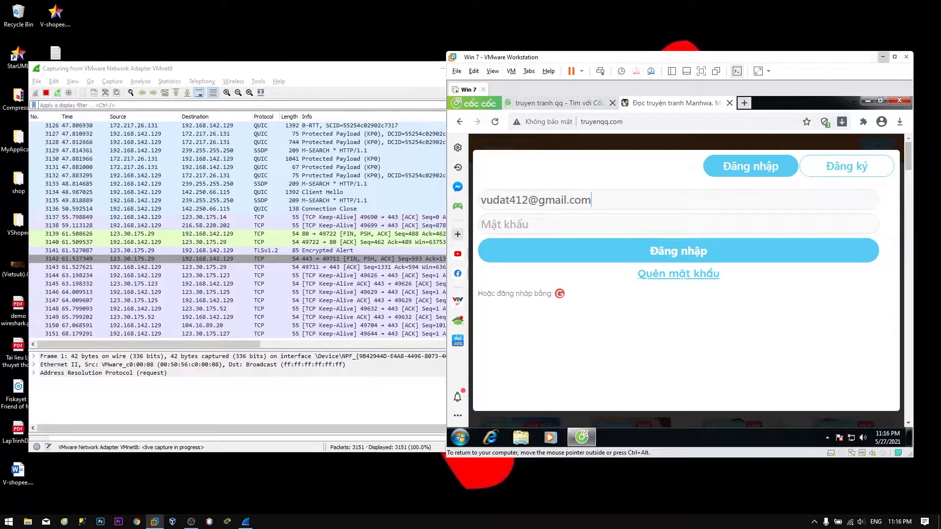
pyautogui.write('••••••••')
pyautogui.click(666, 252)
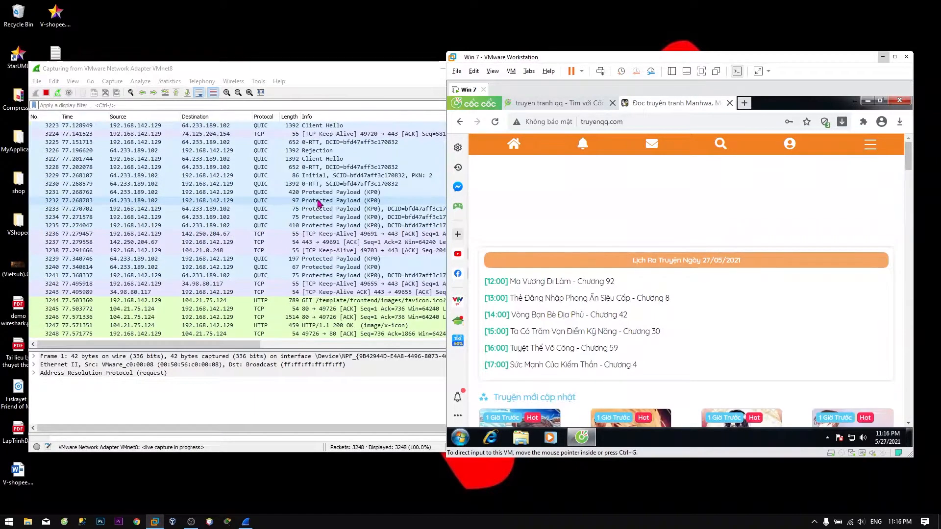
pyautogui.click(536, 127)
pyautogui.click(632, 204)
# Jot 'ko cos ssl' in Notepad, then erase it and close Notepad without saving.
pyautogui.press('super')
pyautogui.write('notepad')
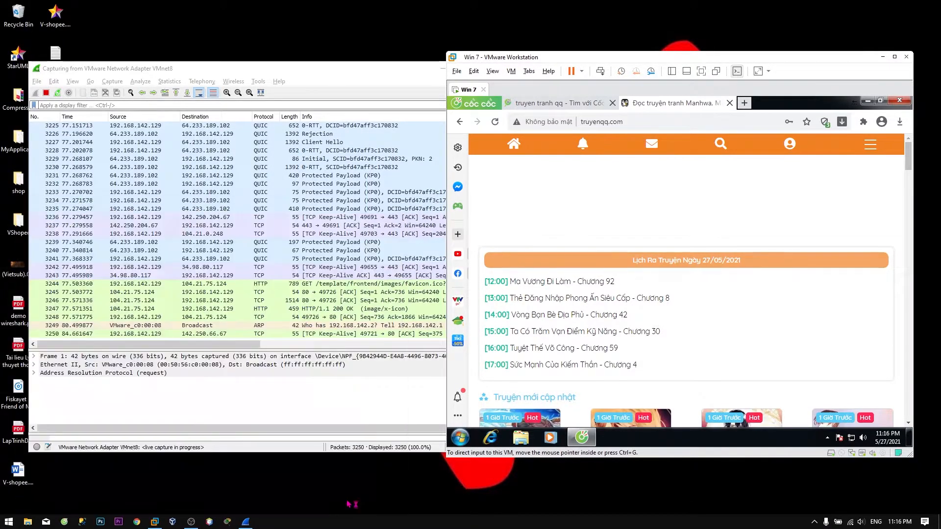
pyautogui.press('Return')
pyautogui.write('o cos')
pyautogui.hotkey('ctrl', 'a')
pyautogui.write('ko cos ssl')
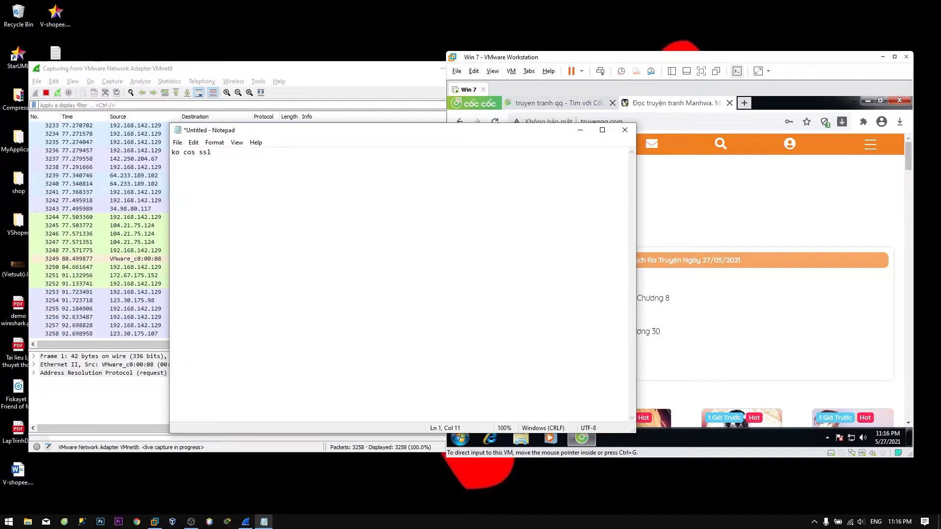
pyautogui.hotkey('ctrl', 'a')
pyautogui.press('BackSpace')
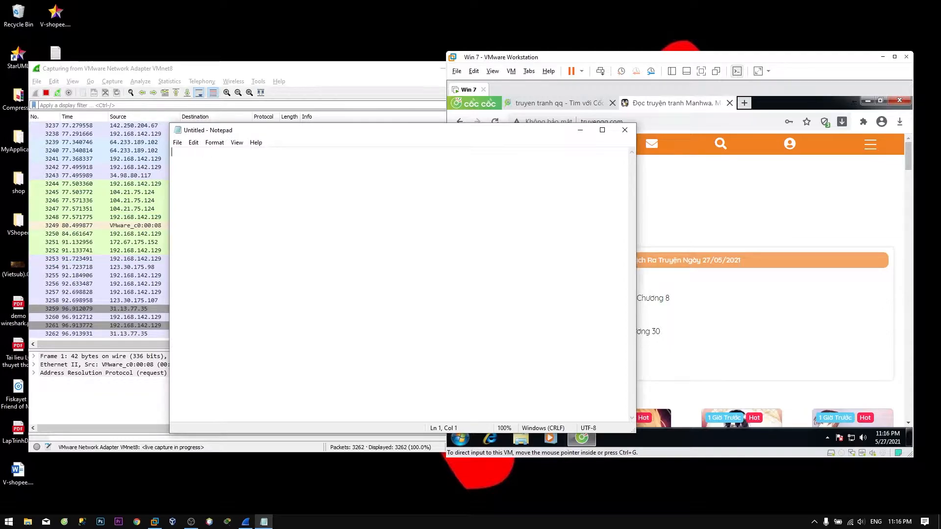
pyautogui.click(625, 129)
# Stop the capture and apply the display filter 'frame contains truyenqq.com'.
pyautogui.click(45, 92)
pyautogui.click(608, 169)
pyautogui.click(608, 122)
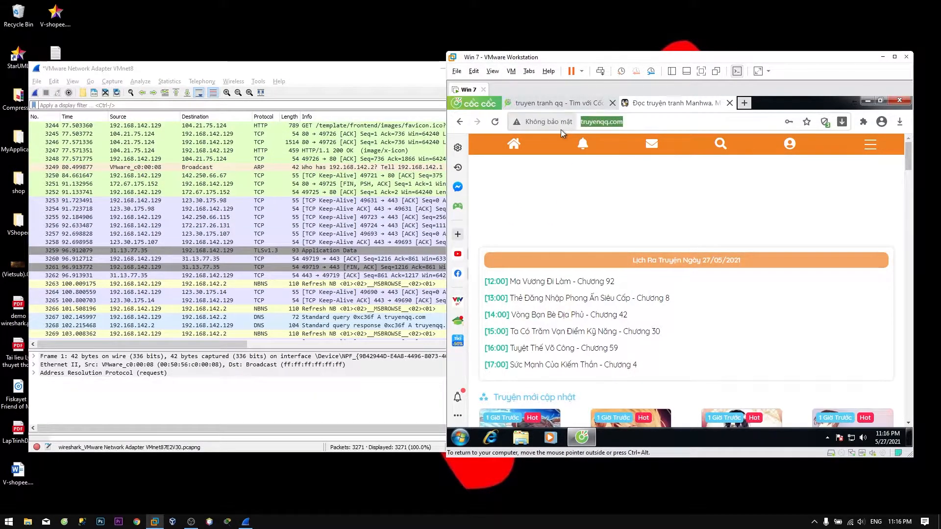
pyautogui.click(400, 106)
pyautogui.write('frame contains http://truyenqq.com')
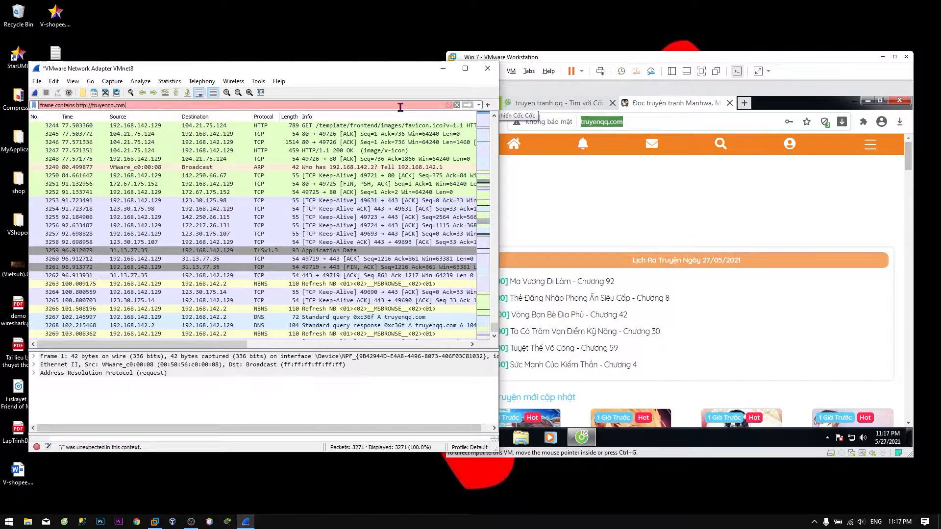
pyautogui.press('BackSpace')
pyautogui.press('BackSpace')
pyautogui.press('BackSpace')
pyautogui.press('BackSpace')
pyautogui.press('BackSpace')
pyautogui.press('BackSpace')
pyautogui.press('BackSpace')
pyautogui.press('BackSpace')
pyautogui.press('Return')
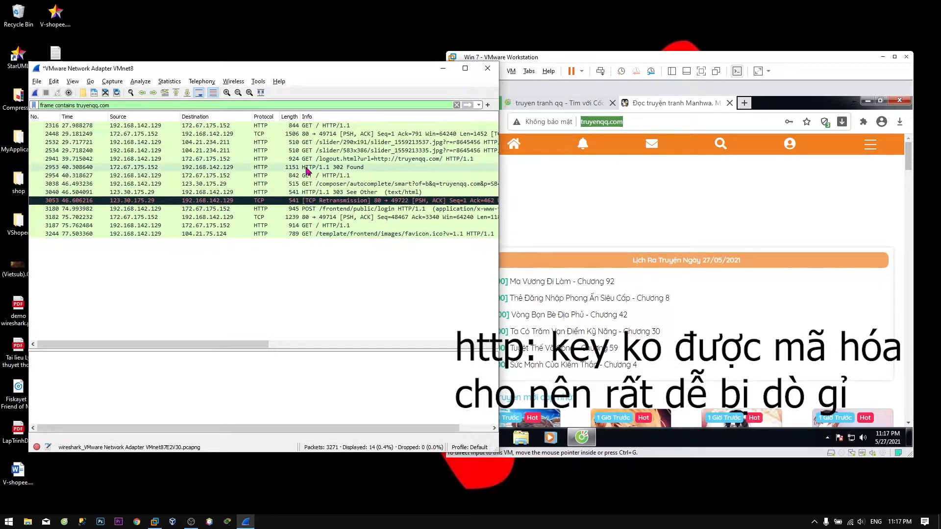
# Inspect GET request packet 2954 and note 'GET' in a new Notepad window.
pyautogui.click(308, 176)
pyautogui.press('super')
pyautogui.write('notepad')
pyautogui.press('Return')
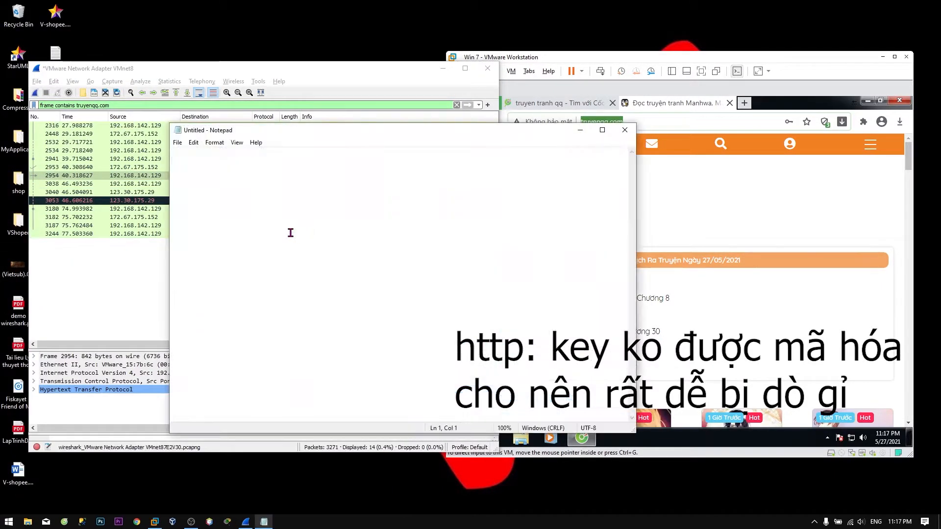
pyautogui.write('GET')
pyautogui.hotkey('alt', 'Tab')
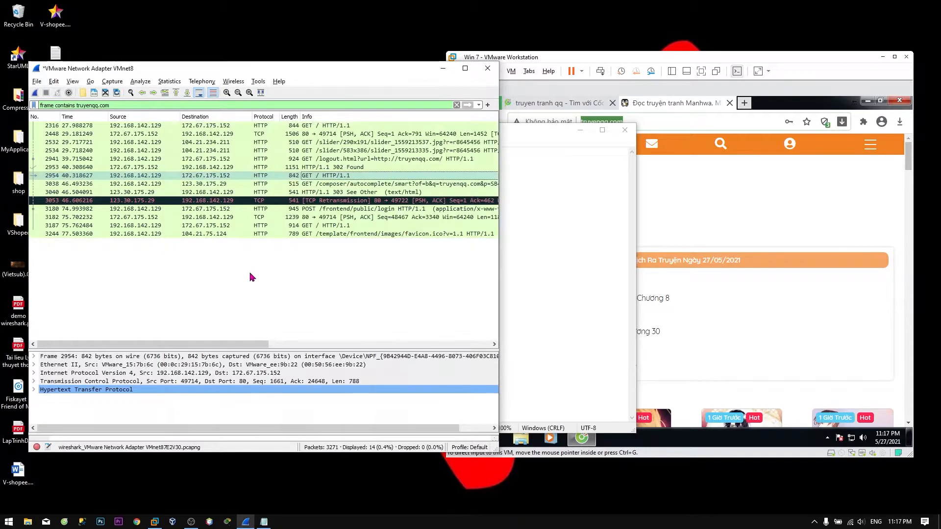
# Maximize Wireshark, select login POST packet 3180 and enlarge the details pane to show its form data.
pyautogui.click(249, 273)
pyautogui.click(346, 135)
pyautogui.press('super+Up')
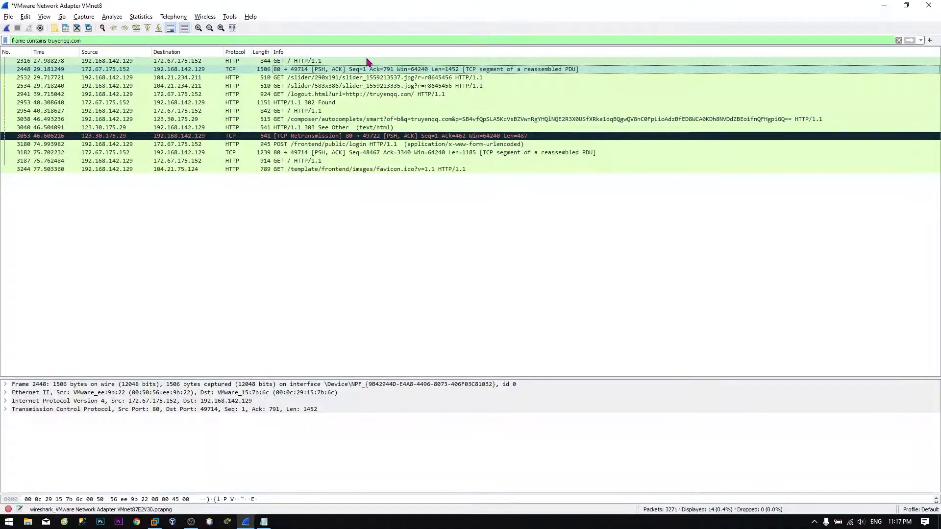
pyautogui.click(289, 144)
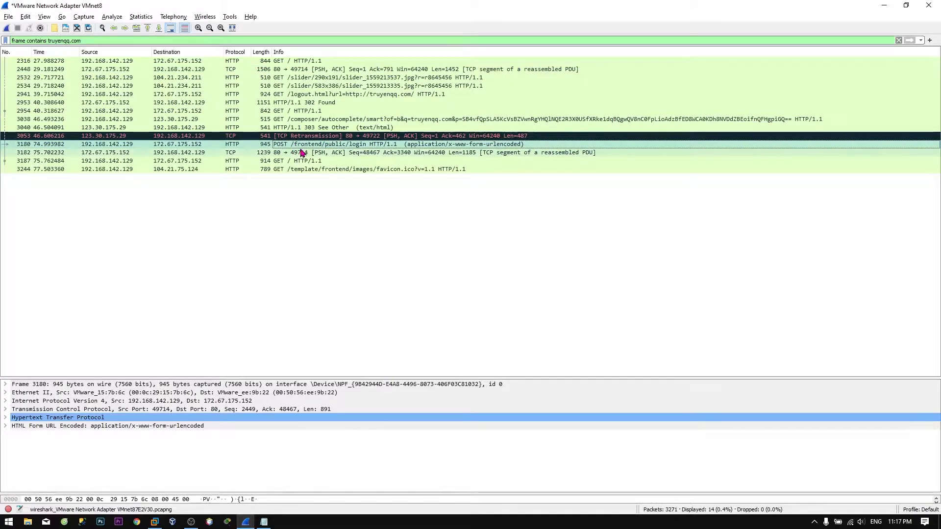
pyautogui.moveTo(222, 379); pyautogui.dragTo(223, 273)
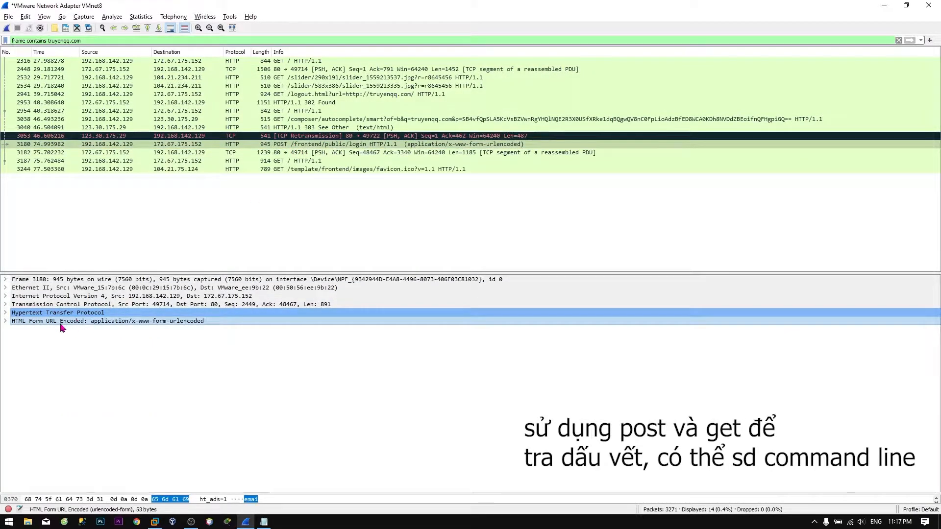
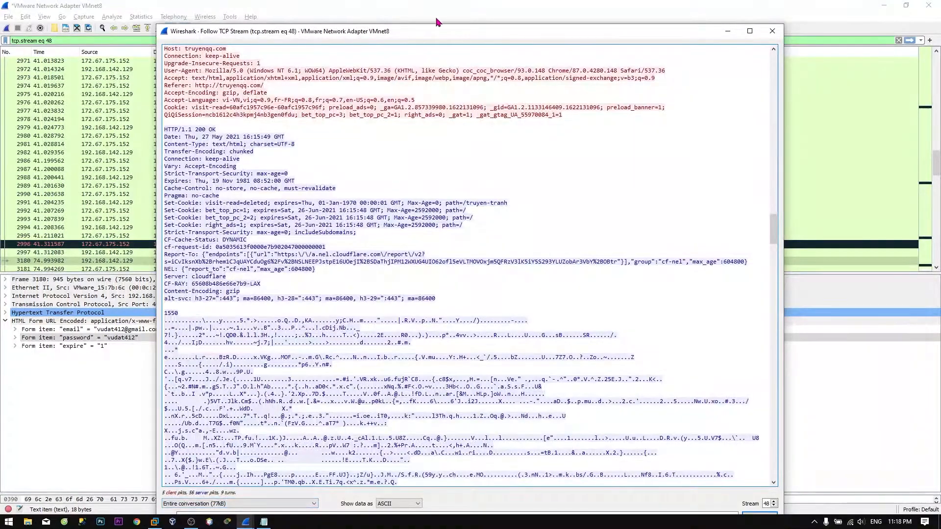
# Move the Follow TCP Stream window (tcp.stream eq 48) up and enter 'login' in its Find box.
pyautogui.moveTo(438, 32); pyautogui.dragTo(421, 11)
pyautogui.click(267, 494)
pyautogui.write('login')
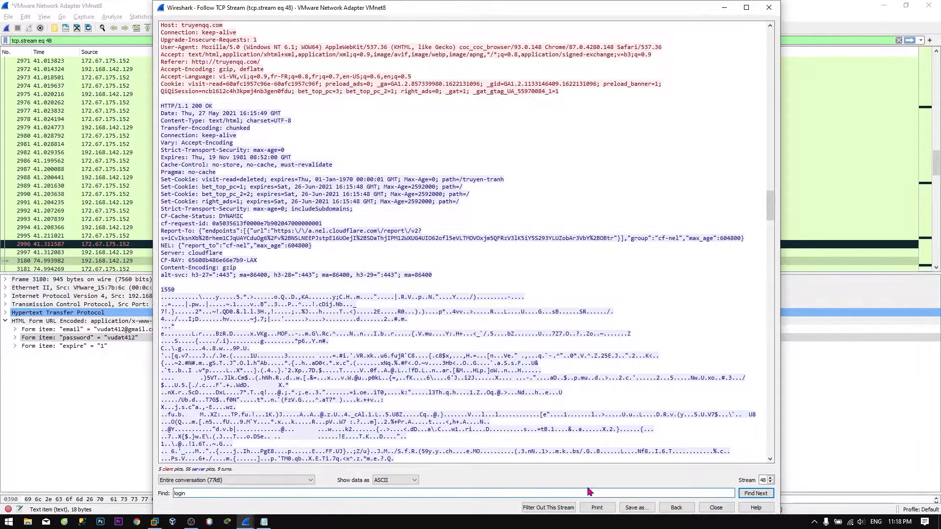
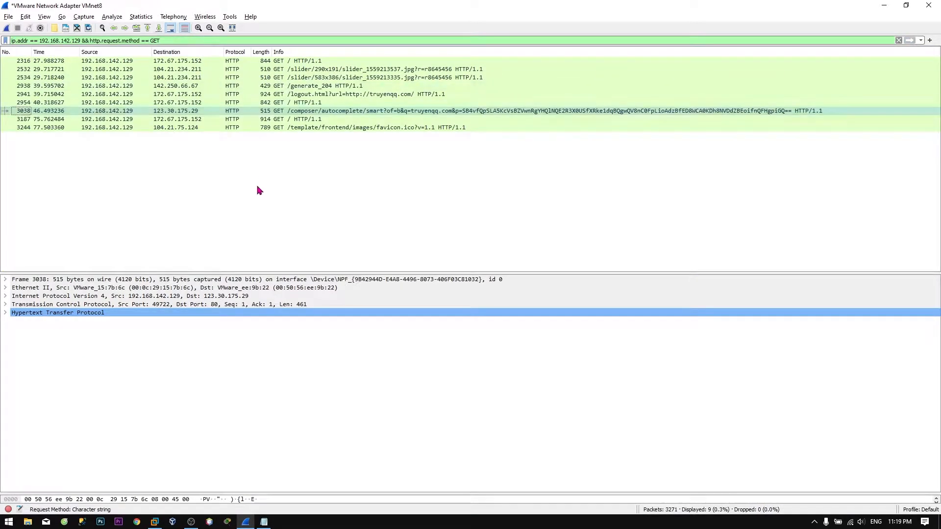
# Inspect the HTTP headers and Cookie of logout GET packet 2941.
pyautogui.click(259, 190)
pyautogui.rightClick(326, 94)
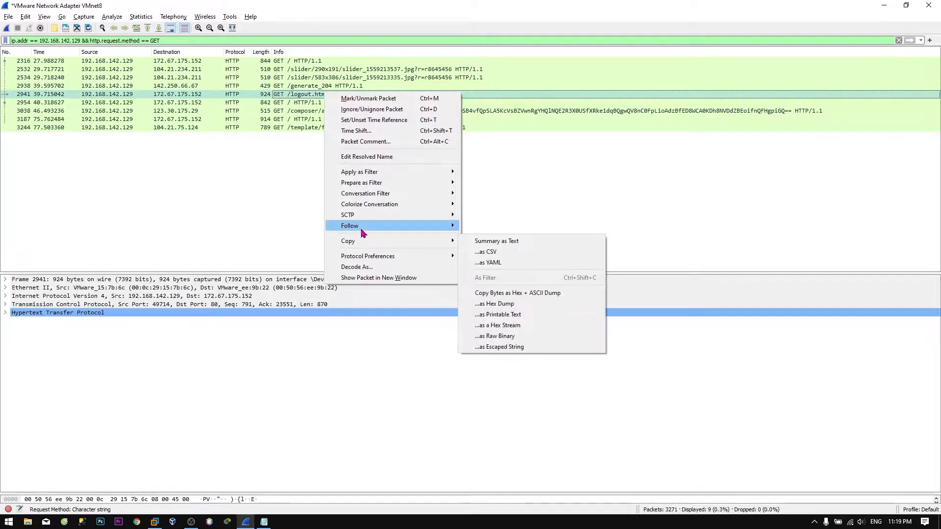
pyautogui.click(230, 240)
pyautogui.click(294, 94)
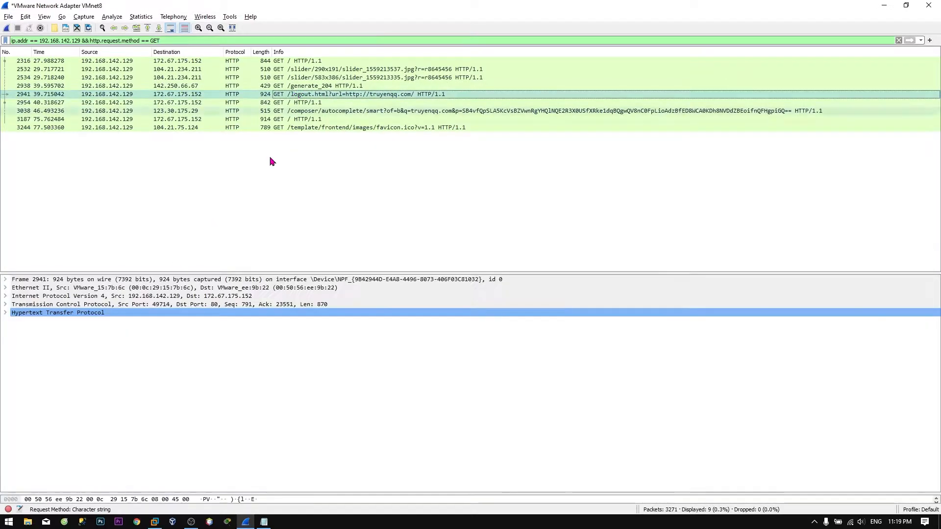
pyautogui.doubleClick(174, 313)
pyautogui.click(253, 398)
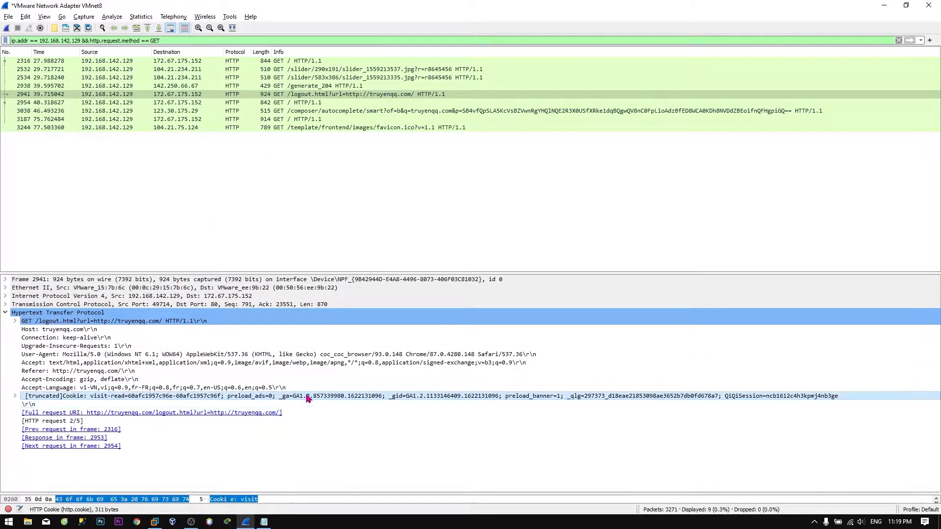
# Change the display filter to http.request.method == POST, leaving only login packet 3180.
pyautogui.click(185, 41)
pyautogui.press('BackSpace')
pyautogui.press('BackSpace')
pyautogui.press('BackSpace')
pyautogui.write('POST')
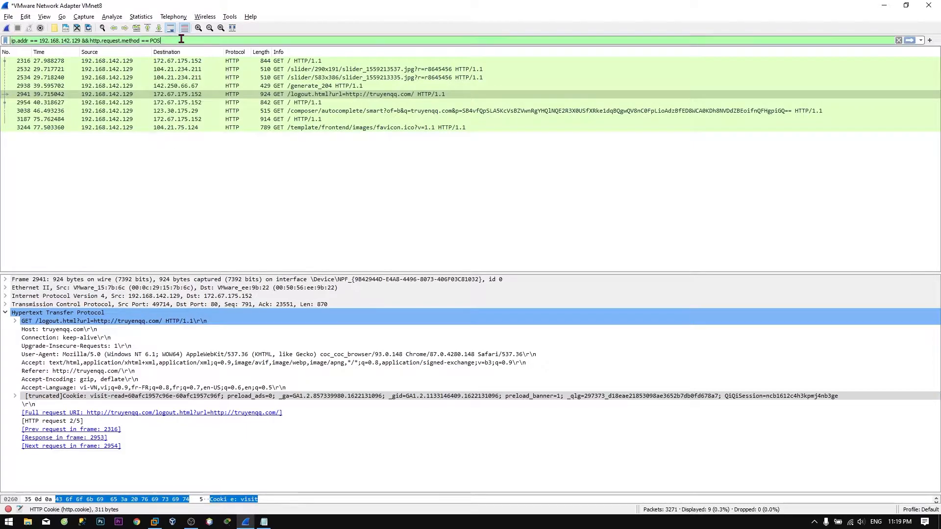
pyautogui.press('Return')
pyautogui.click(263, 61)
pyautogui.click(298, 145)
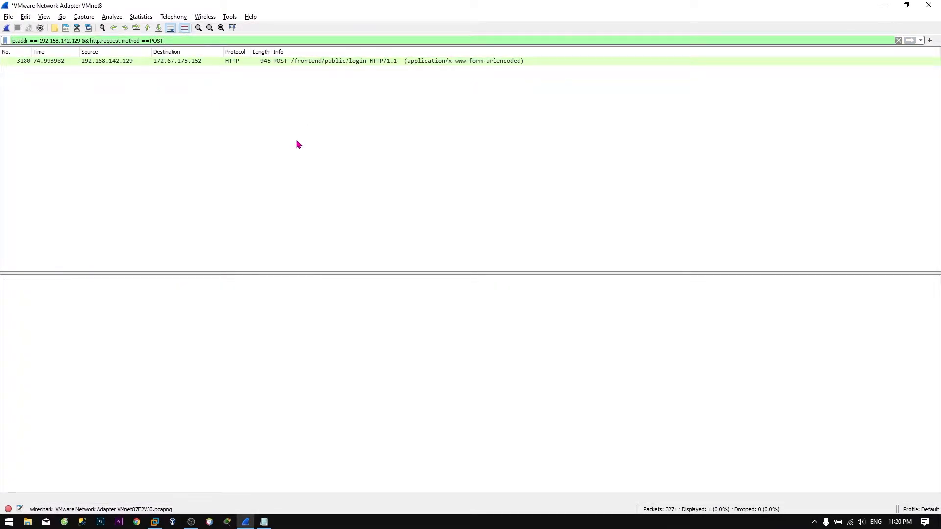
# Launch Command Prompt from search, run 'arp -a', and move the window lower and right.
pyautogui.press('super')
pyautogui.write('cmd')
pyautogui.press('Return')
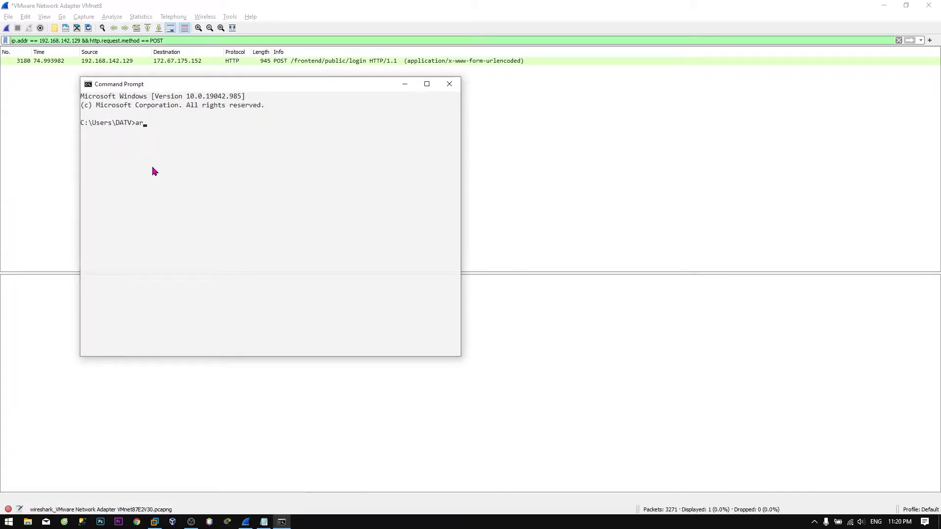
pyautogui.write('arp -a')
pyautogui.press('Return')
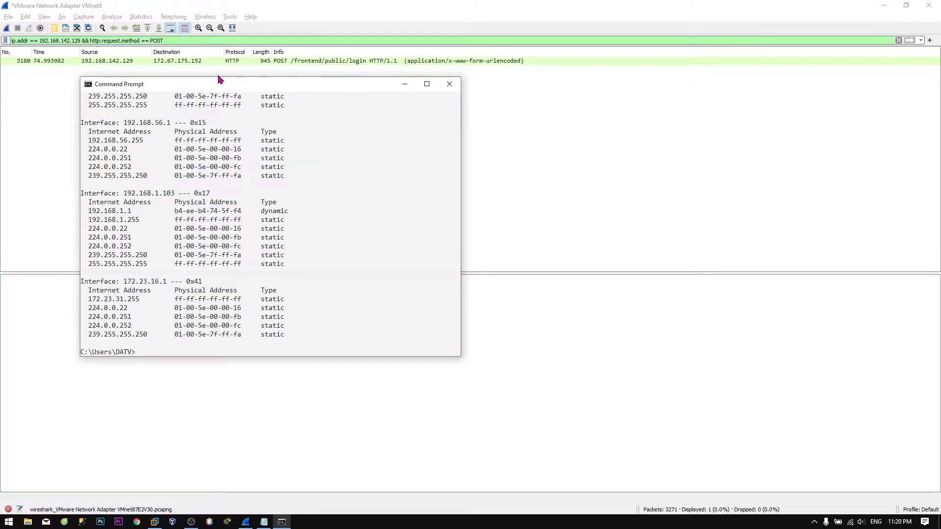
pyautogui.moveTo(212, 91); pyautogui.dragTo(285, 165)
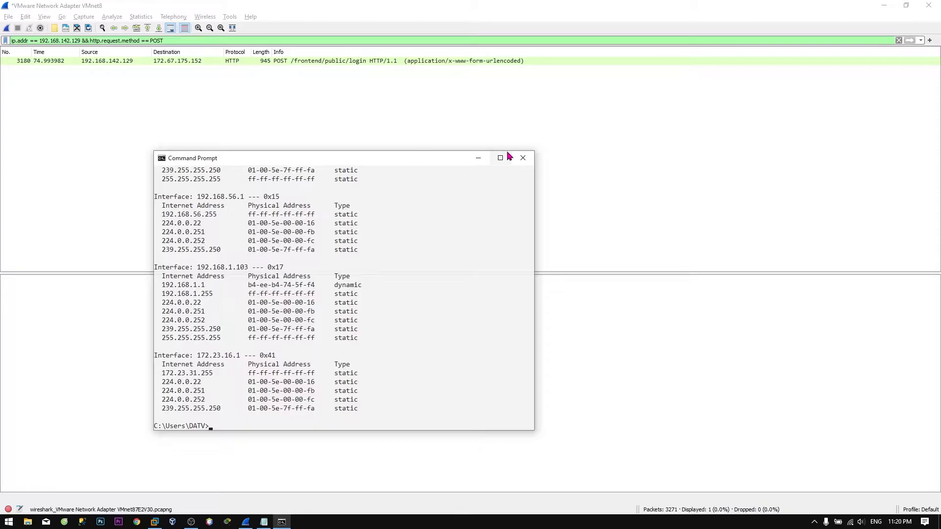
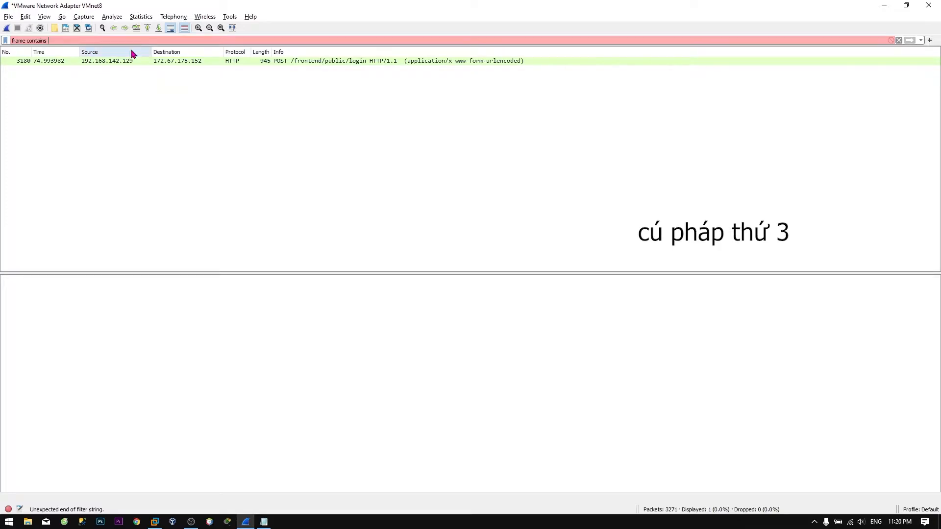
# Filter on frame contains 192.168.142.129, the VM's IP address.
pyautogui.hotkey('alt', 'Tab')
pyautogui.press('Escape')
pyautogui.write('ains ')
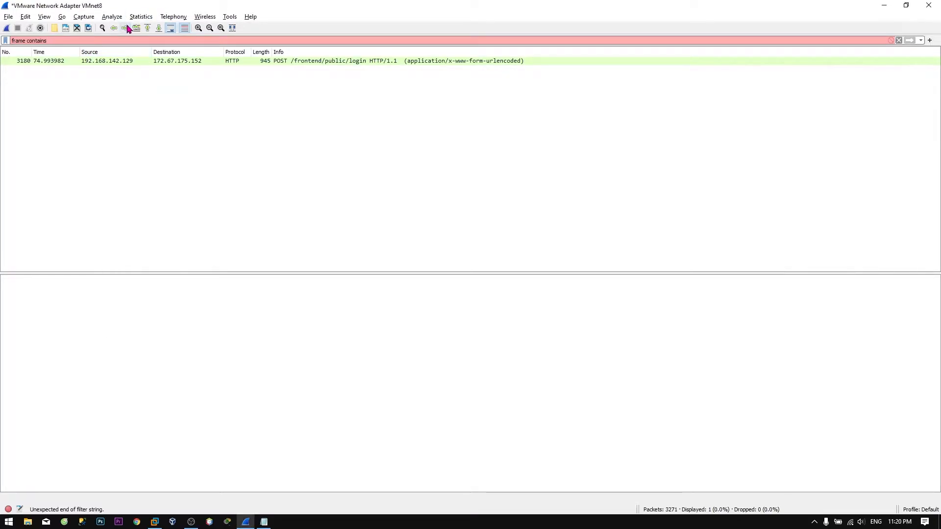
pyautogui.write('192.168.')
pyautogui.hotkey('alt', 'Tab')
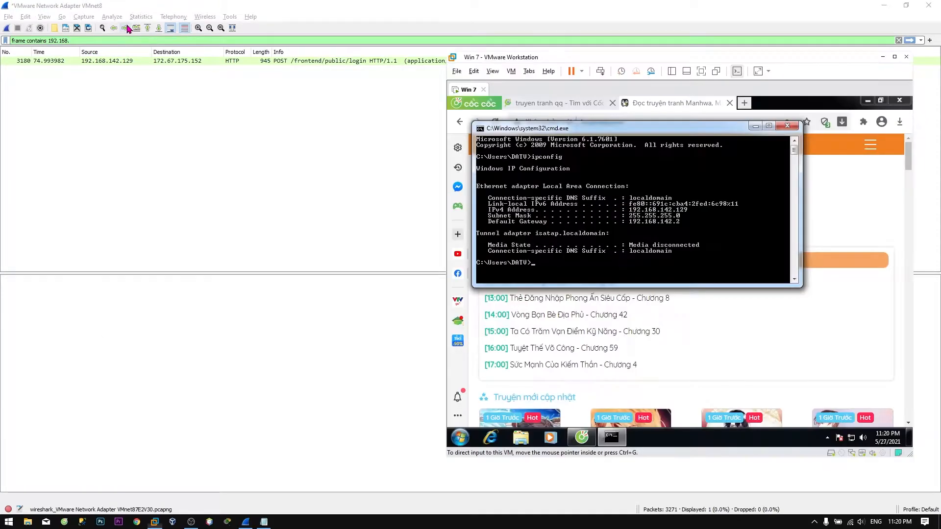
pyautogui.hotkey('alt', 'Tab')
pyautogui.write('168.142.129')
pyautogui.press('Return')
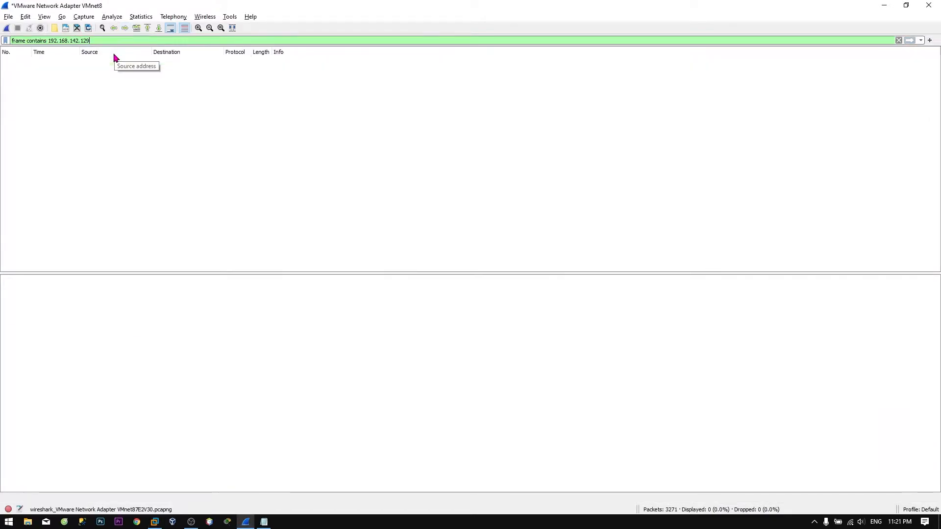
# Extend the filter with an http.request.method == GET condition.
pyautogui.write('smb')
pyautogui.press('BackSpace')
pyautogui.press('BackSpace')
pyautogui.press('BackSpace')
pyautogui.write('s')
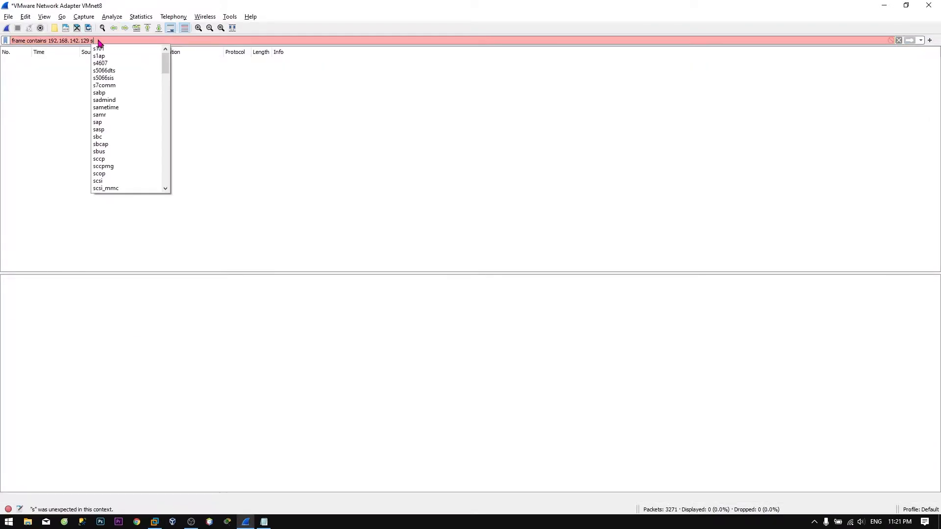
pyautogui.press('BackSpace')
pyautogui.write('&& requ')
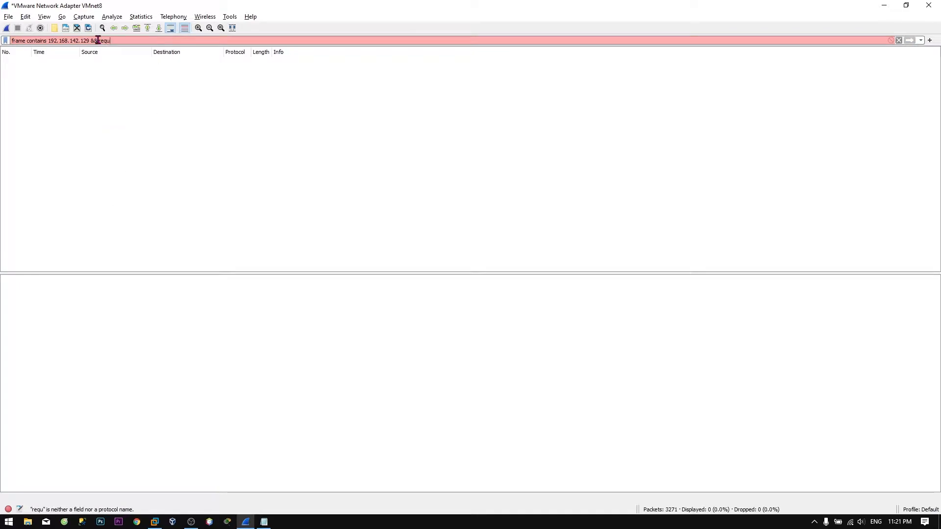
pyautogui.write('http.')
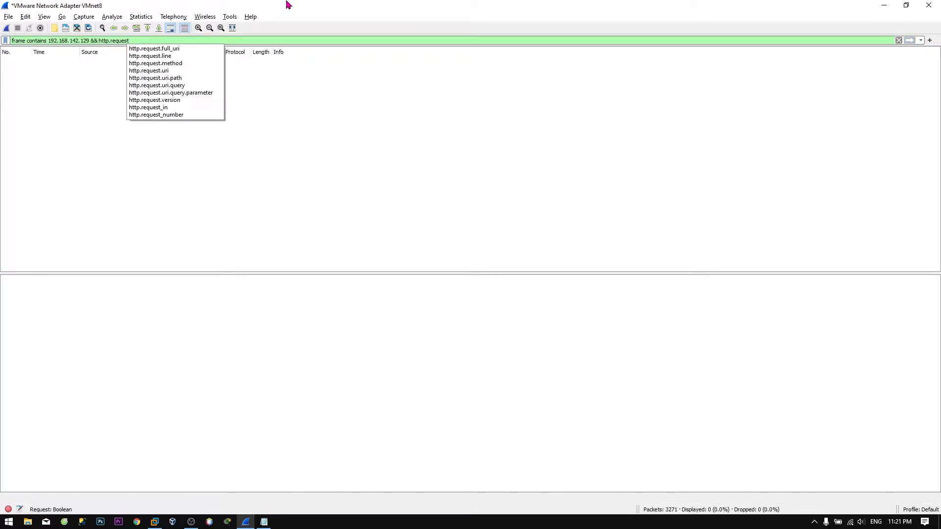
pyautogui.write('.')
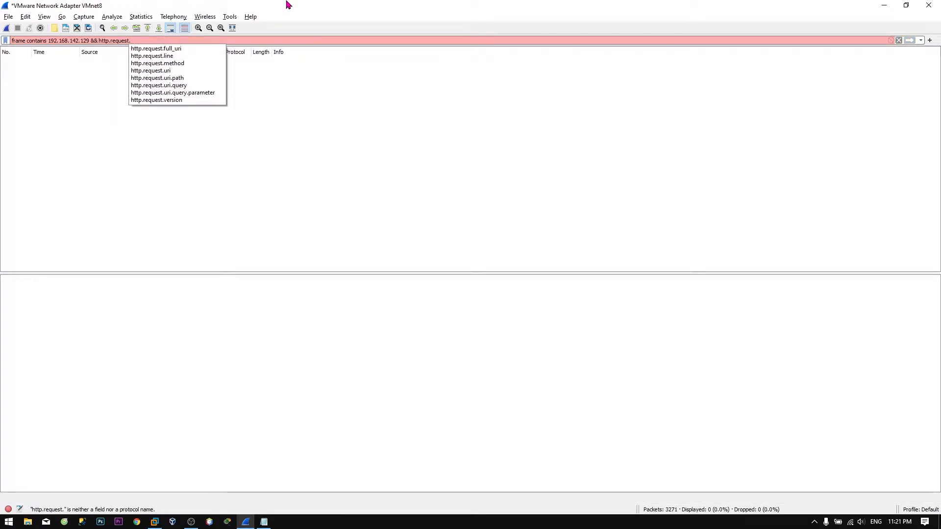
pyautogui.write('metod == GET')
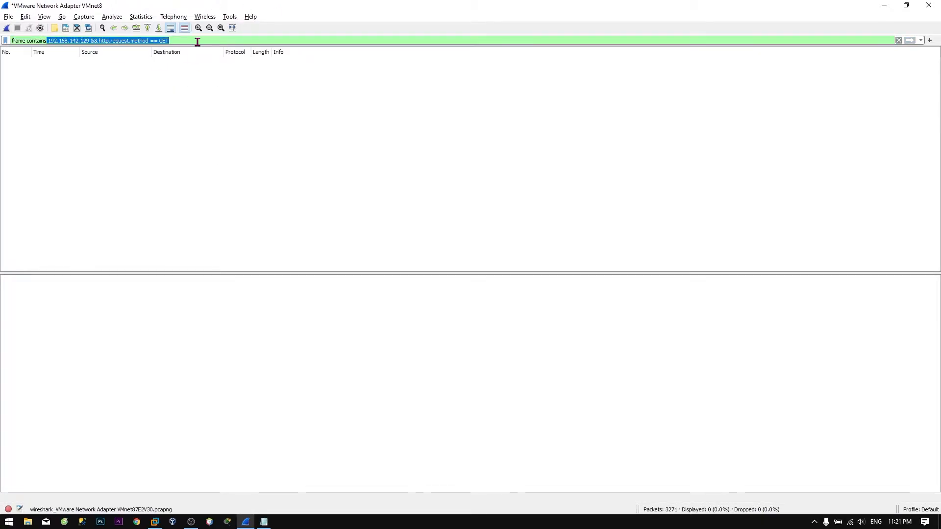
# Cut the filter back to 'frame contains' and move the VM's command prompt down.
pyautogui.press('BackSpace')
pyautogui.hotkey('alt', 'Tab')
pyautogui.moveTo(569, 132); pyautogui.dragTo(573, 162)
# Filter on frame contains truyenqq.com and select the POST /frontend/public/login packet.
pyautogui.click(151, 40)
pyautogui.write('truyen')
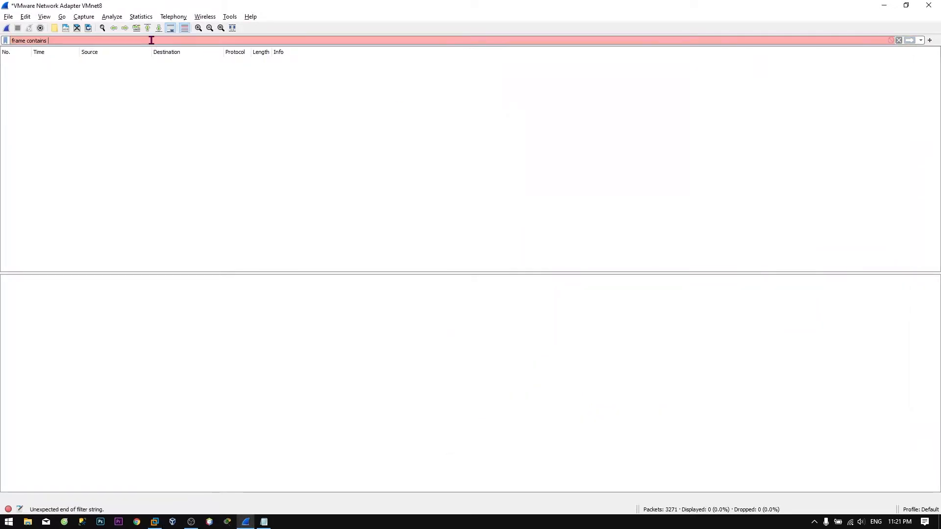
pyautogui.write('qq')
pyautogui.press('Return')
pyautogui.write('.com')
pyautogui.press('Return')
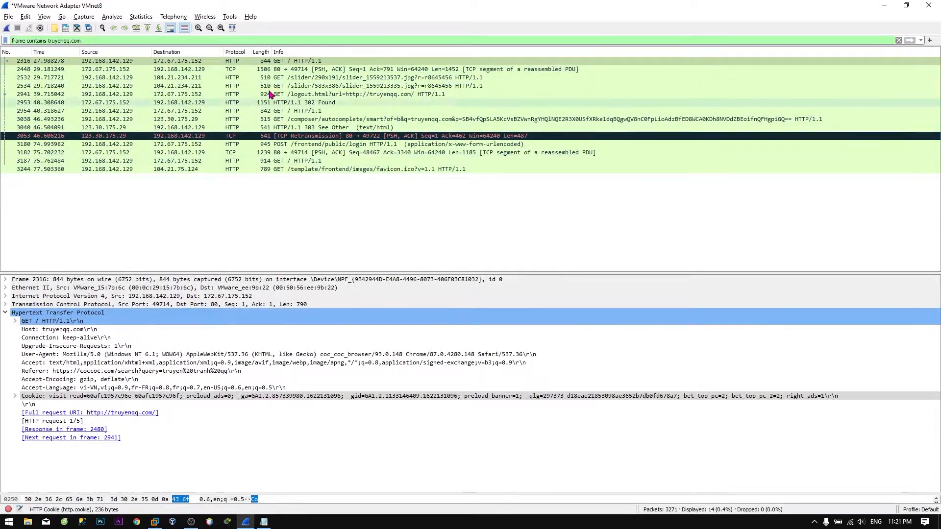
pyautogui.click(277, 145)
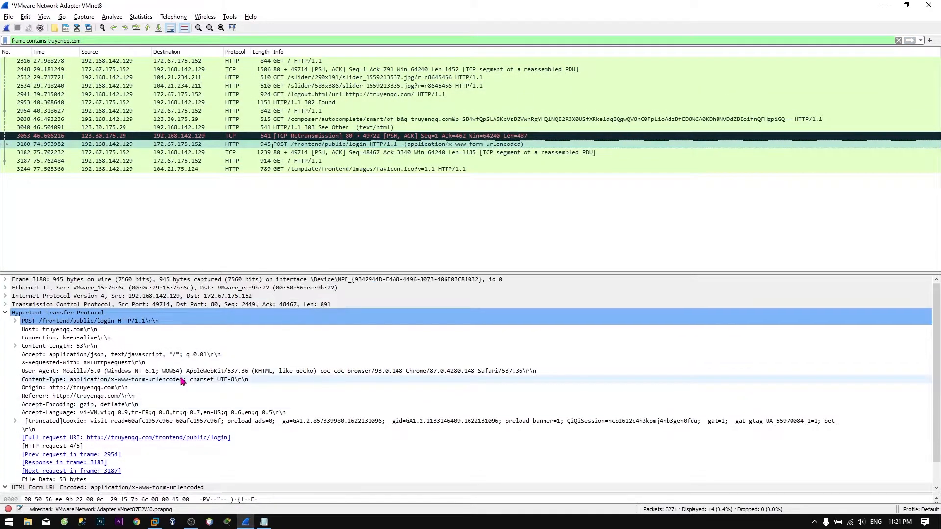
pyautogui.hotkey('alt', 'Tab')
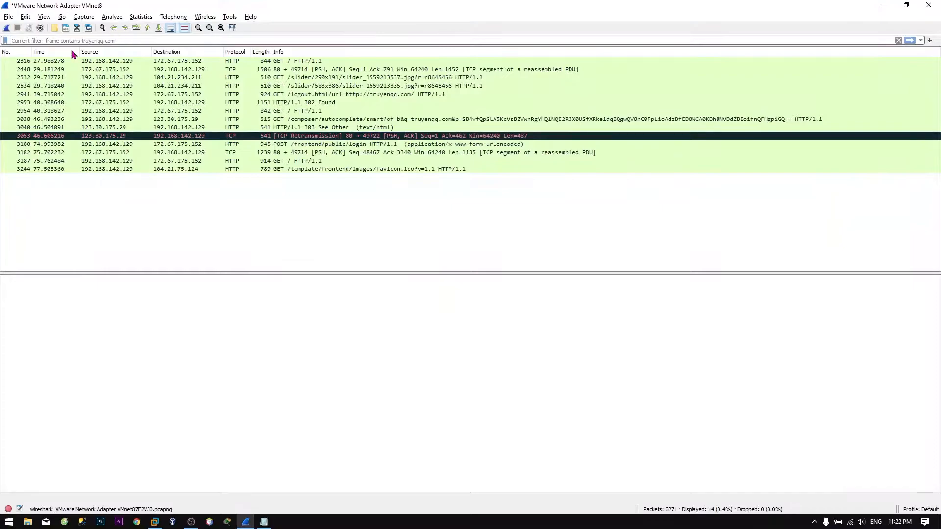
# Exit the command prompt, close the truyenqq.com tab, and search 'truyen tranh login'.
pyautogui.write('exit')
pyautogui.press('Return')
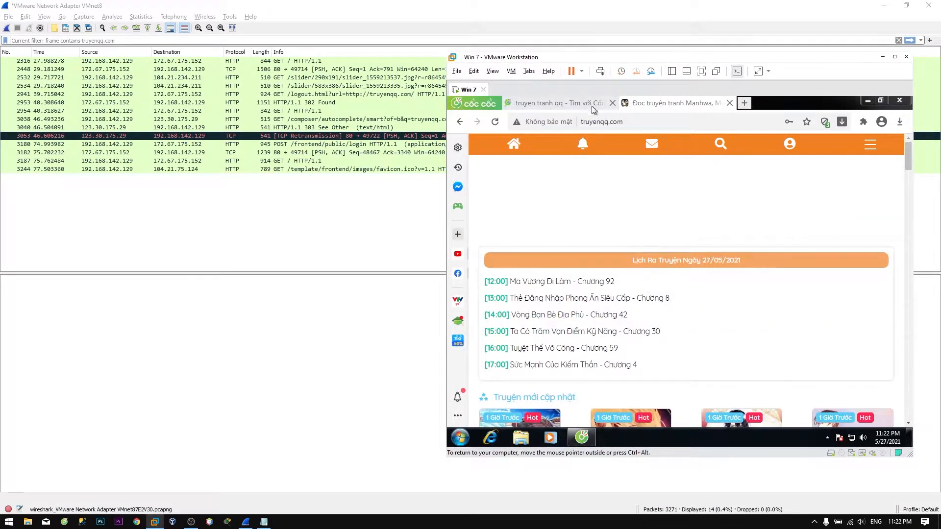
pyautogui.middleClick(629, 109)
pyautogui.scroll(-3, 529, 268)
pyautogui.click(652, 155)
pyautogui.press('BackSpace')
pyautogui.press('BackSpace')
pyautogui.write('login')
pyautogui.press('Return')
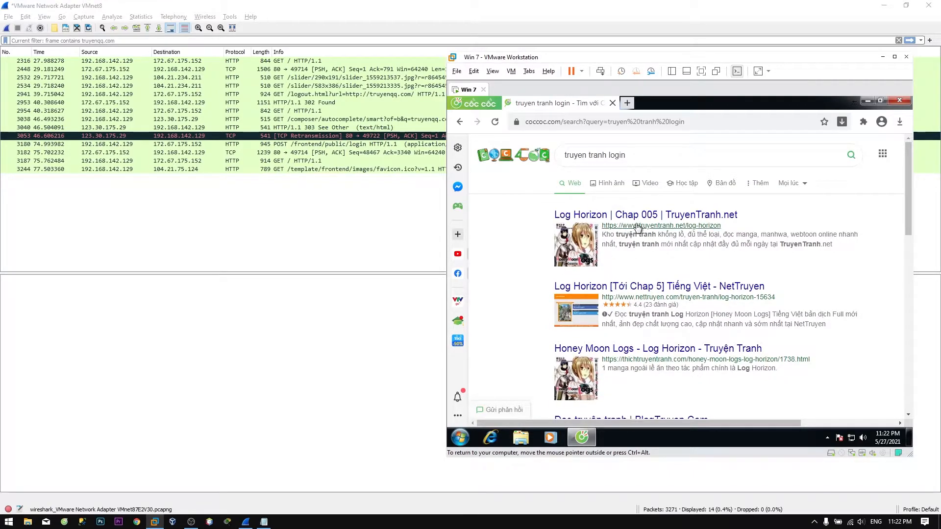
# Look over the Log Horizon search result, then close that tab.
pyautogui.click(636, 216)
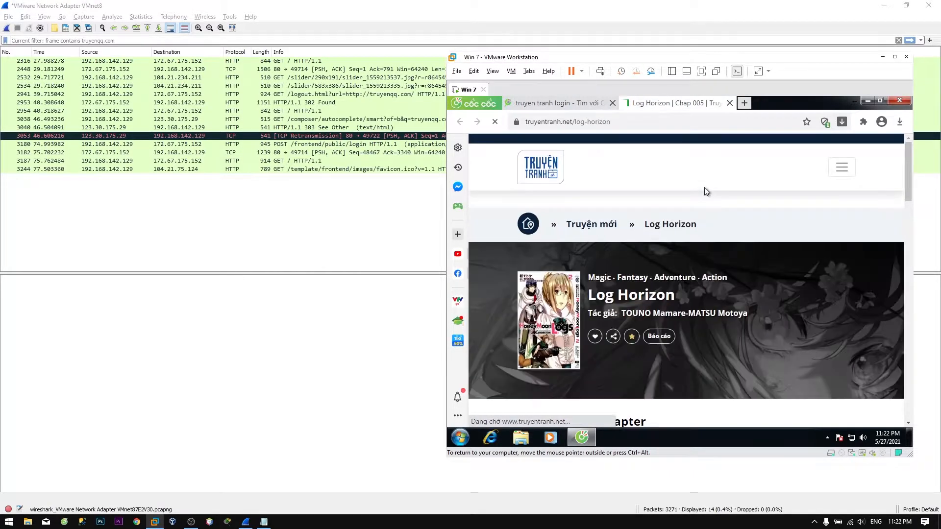
pyautogui.click(839, 167)
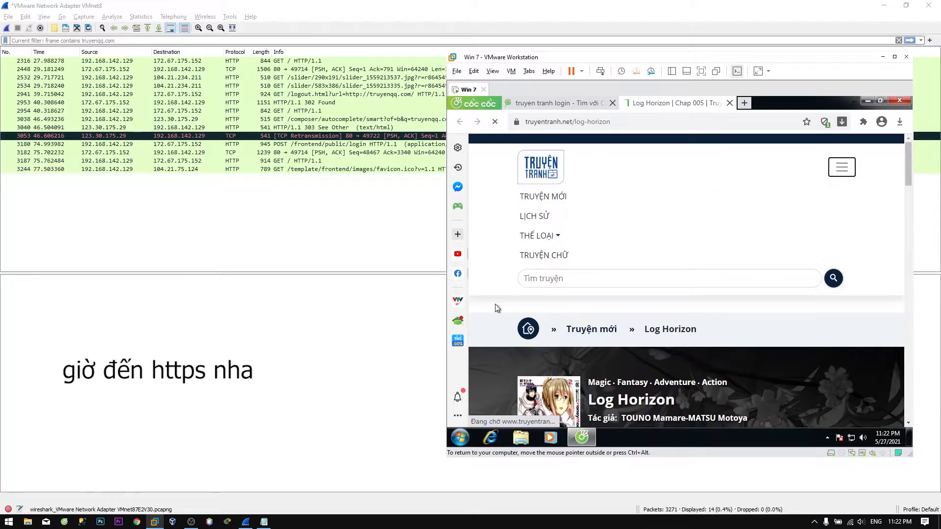
pyautogui.click(498, 309)
pyautogui.scroll(-15, 497, 308)
pyautogui.scroll(15, 497, 308)
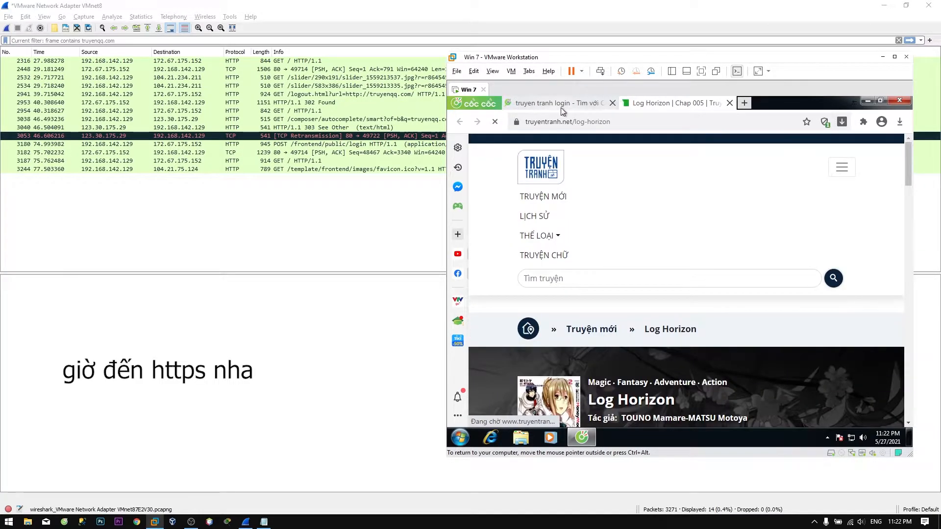
pyautogui.hotkey('ctrl', 'w')
pyautogui.scroll(-1, 513, 317)
pyautogui.hotkey('ctrl', 't')
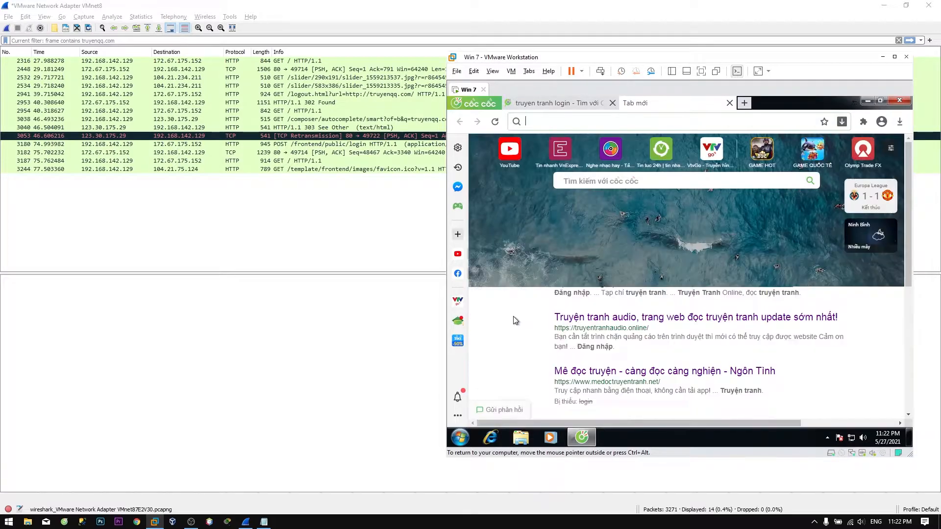
pyautogui.hotkey('ctrl', 'w')
# Open truyentranhaudio.online, check its connection security, and preview its Đăng nhập login form.
pyautogui.click(591, 325)
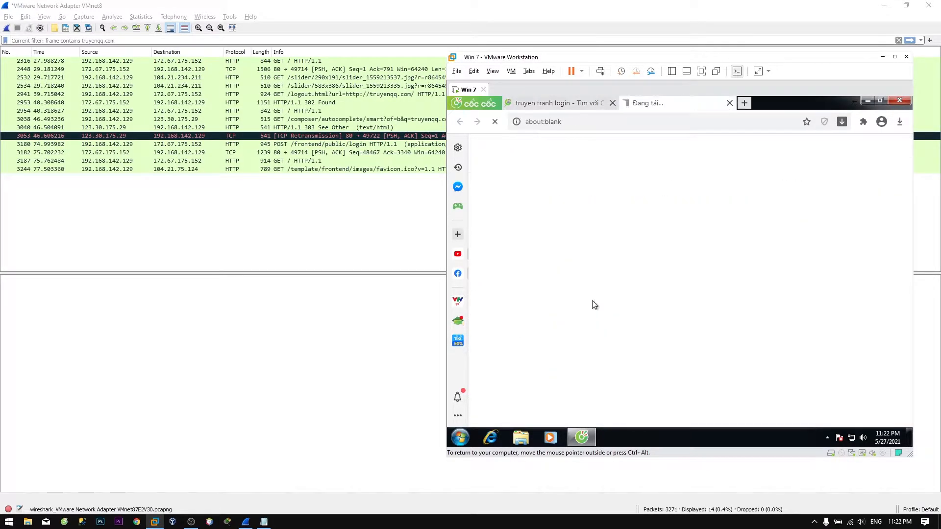
pyautogui.click(518, 121)
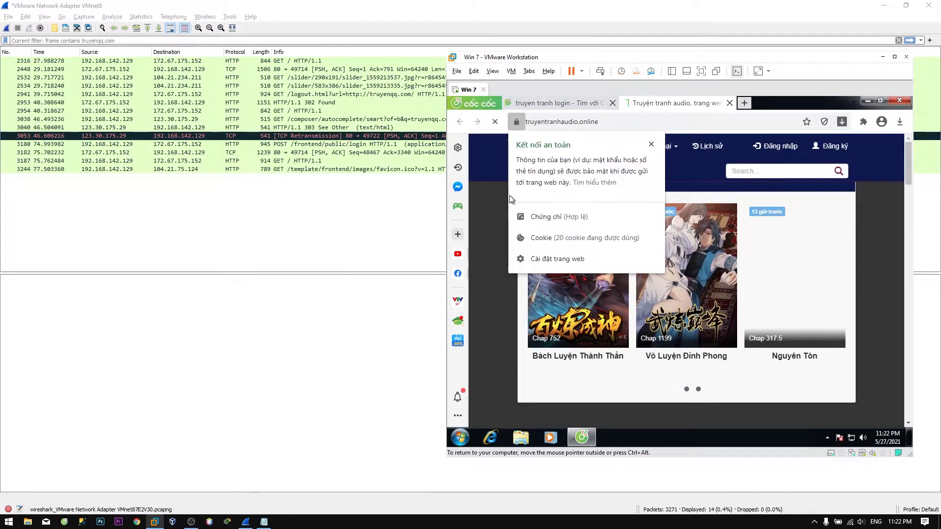
pyautogui.click(507, 193)
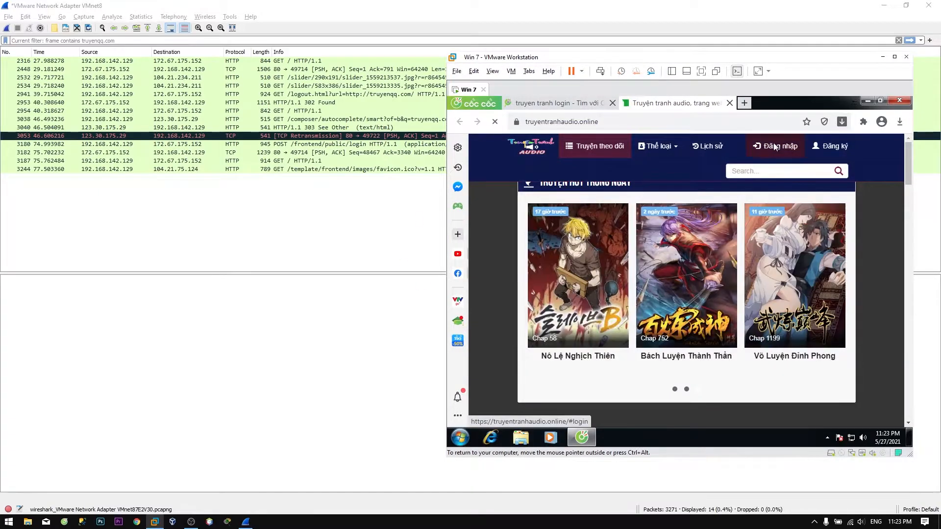
pyautogui.click(774, 146)
pyautogui.click(820, 164)
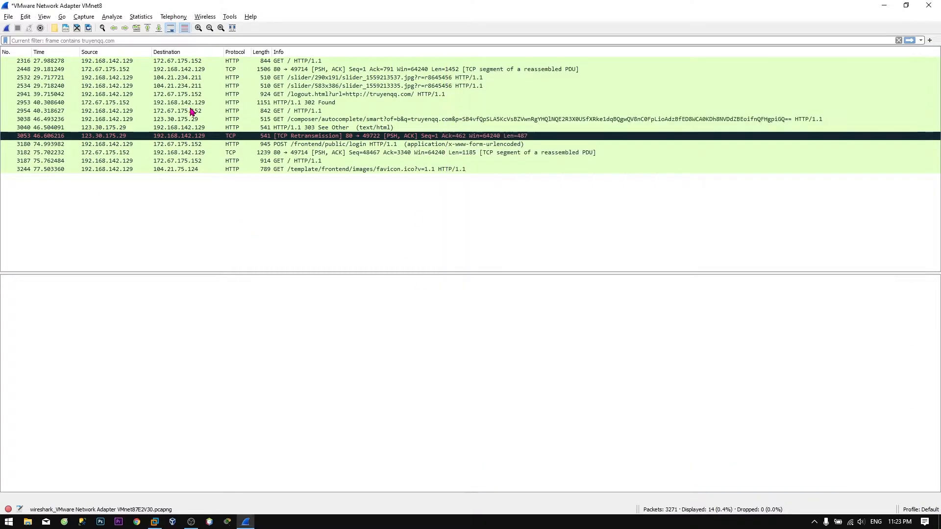
# Start a new Wireshark capture without saving the previous packets.
pyautogui.click(6, 28)
pyautogui.click(519, 285)
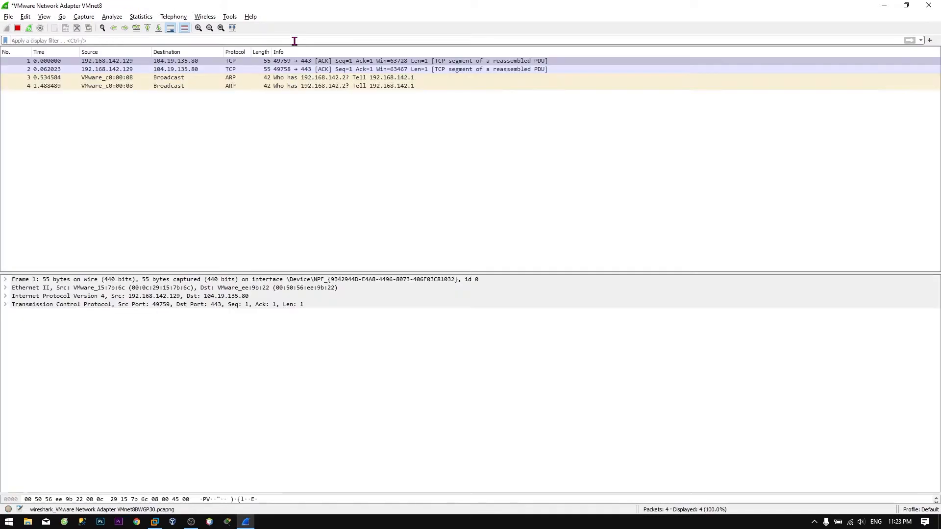
pyautogui.hotkey('alt', 'Tab')
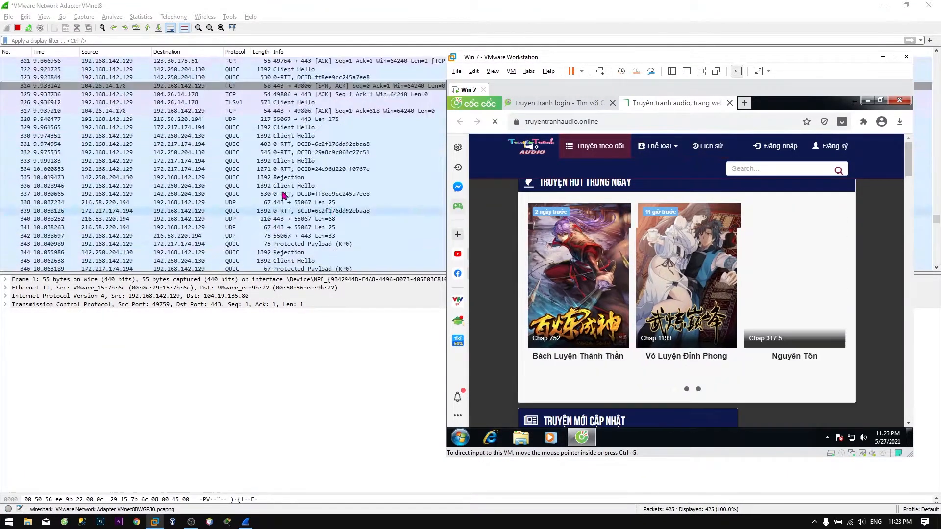
# Log in to truyentranhaudio.online with the saved account e-mail and its password.
pyautogui.click(766, 150)
pyautogui.click(637, 208)
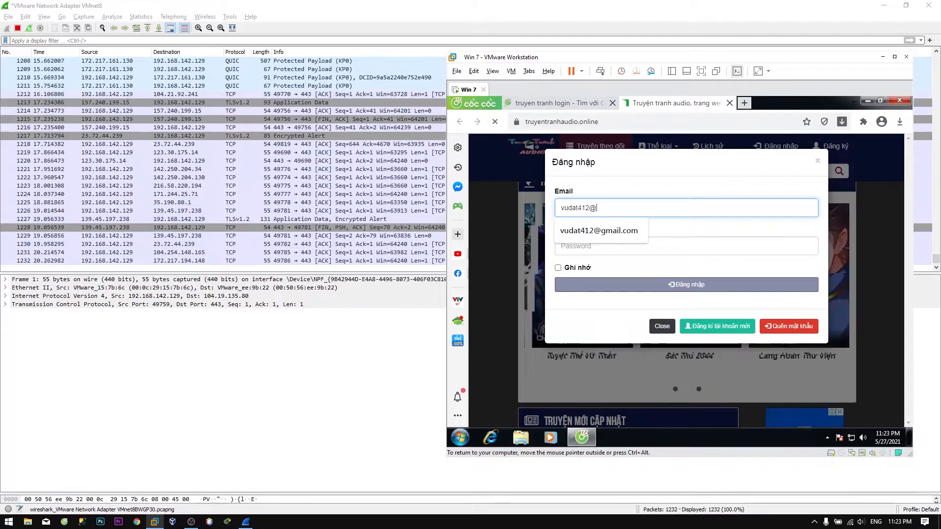
pyautogui.click(596, 230)
pyautogui.press('Tab')
pyautogui.write('********')
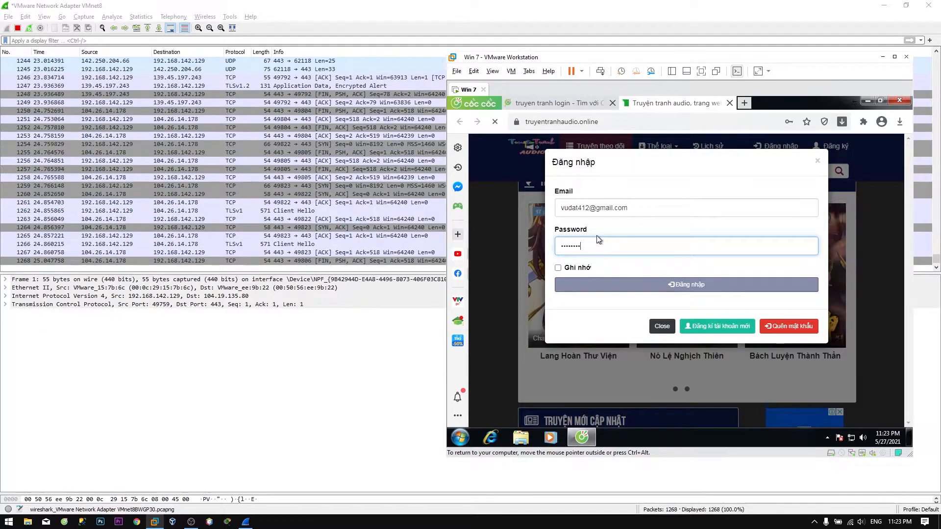
pyautogui.click(686, 284)
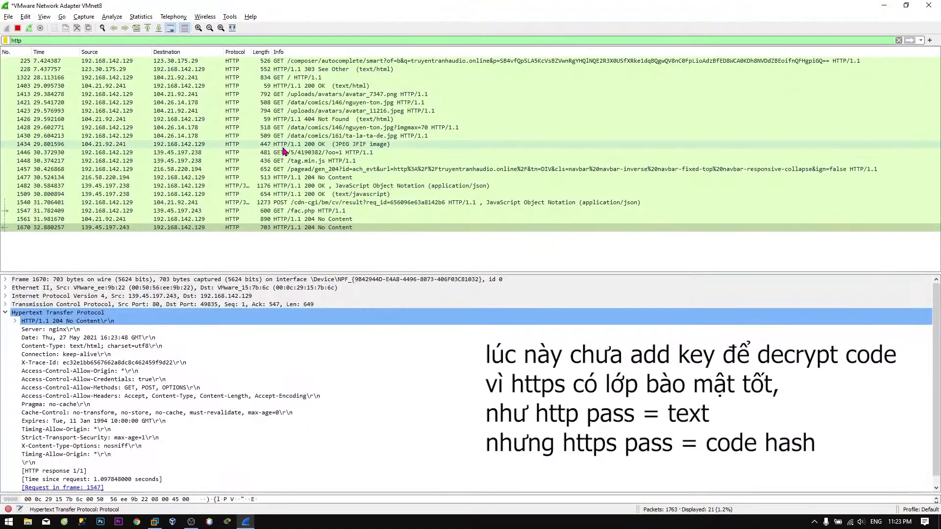
# Narrow the http filter to http.request.method == POST and select packet 1540's JSON section.
pyautogui.hotkey('alt', 'Tab')
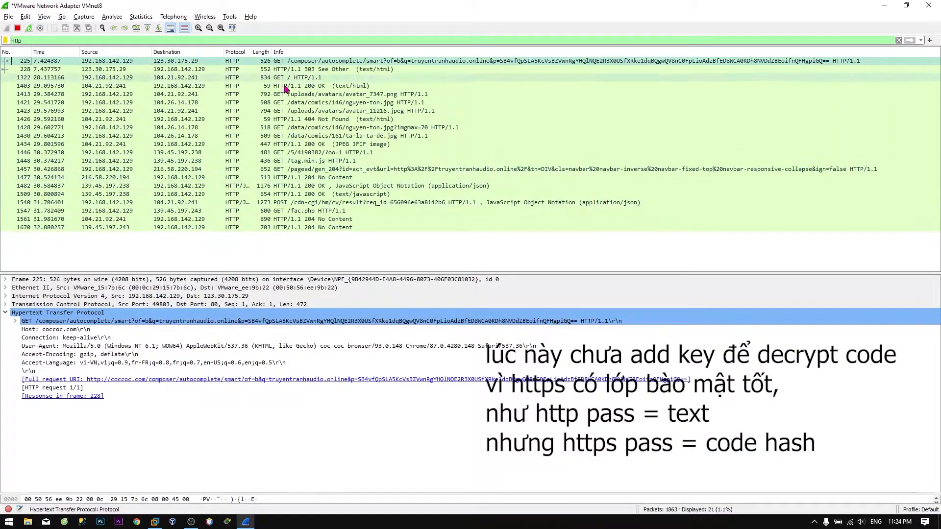
pyautogui.click(410, 203)
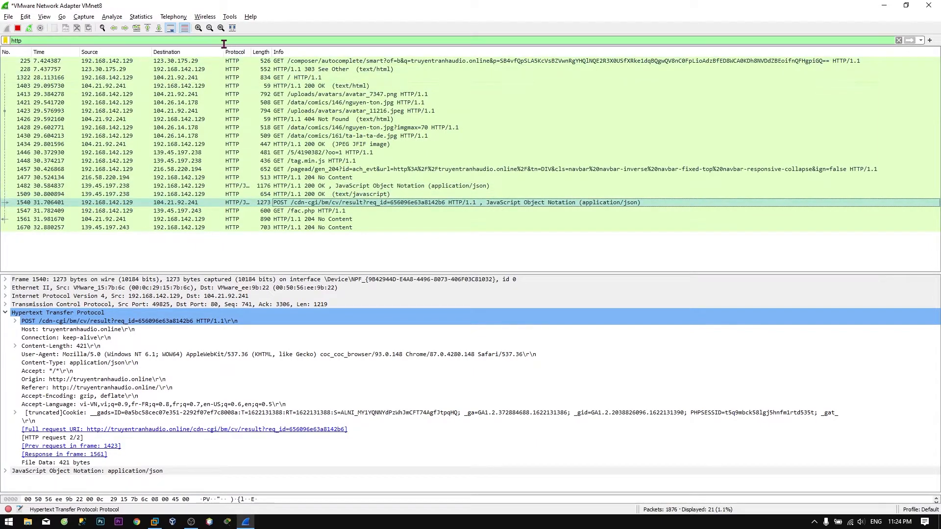
pyautogui.write('.method')
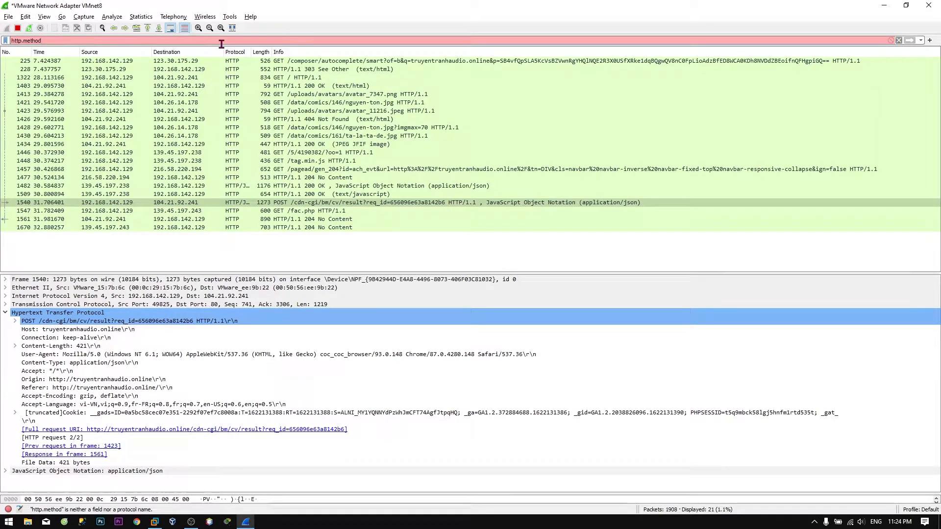
pyautogui.press('BackSpace')
pyautogui.press('BackSpace')
pyautogui.press('BackSpace')
pyautogui.press('BackSpace')
pyautogui.press('BackSpace')
pyautogui.press('BackSpace')
pyautogui.write('request.method == POST')
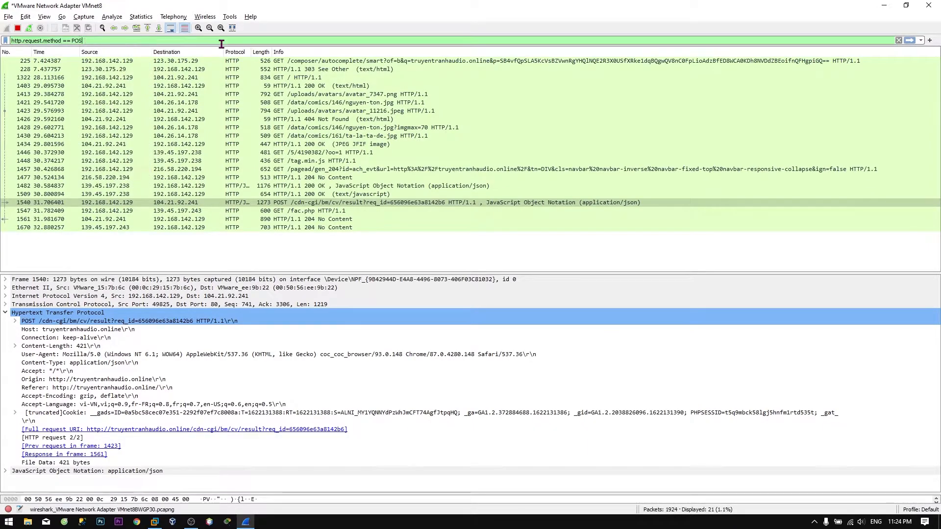
pyautogui.press('Return')
pyautogui.rightClick(330, 62)
pyautogui.click(272, 205)
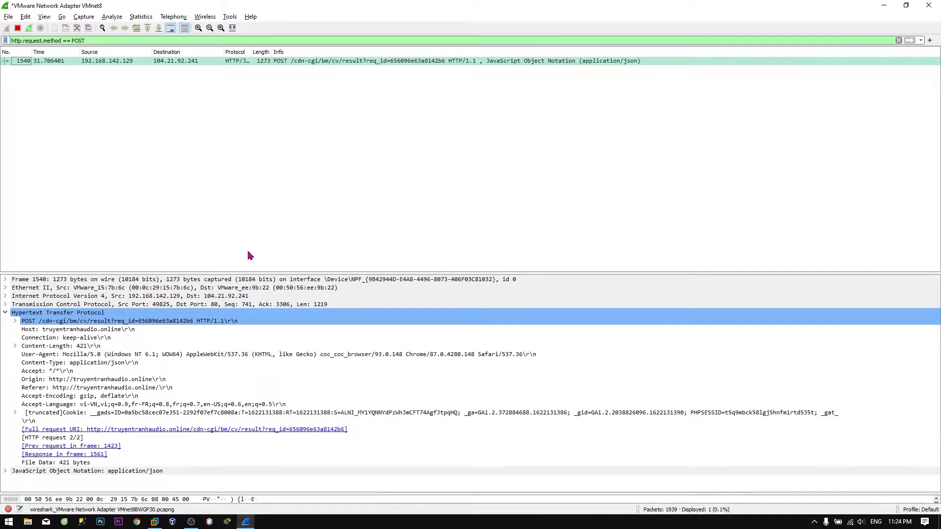
# Expand packet 1540's JavaScript Object Notation tree to show the JSON Object members.
pyautogui.doubleClick(126, 471)
pyautogui.click(80, 479)
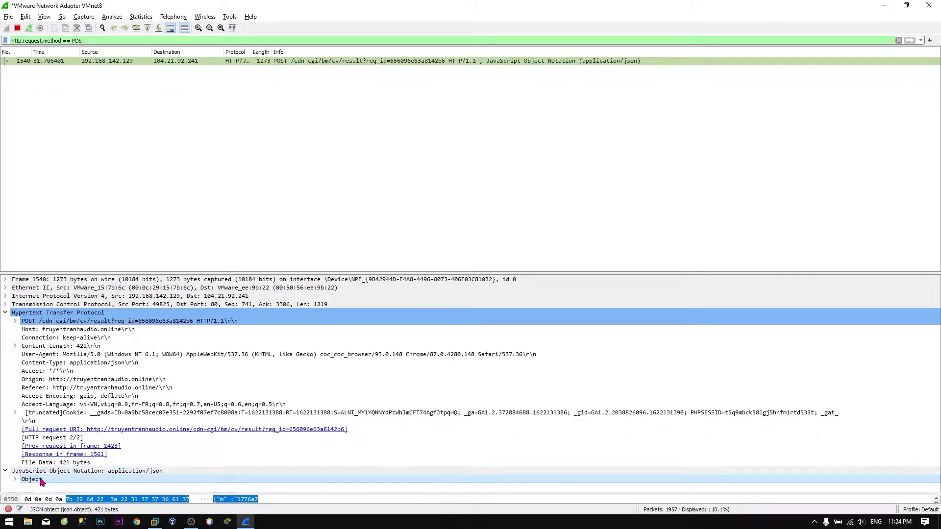
pyautogui.doubleClick(42, 482)
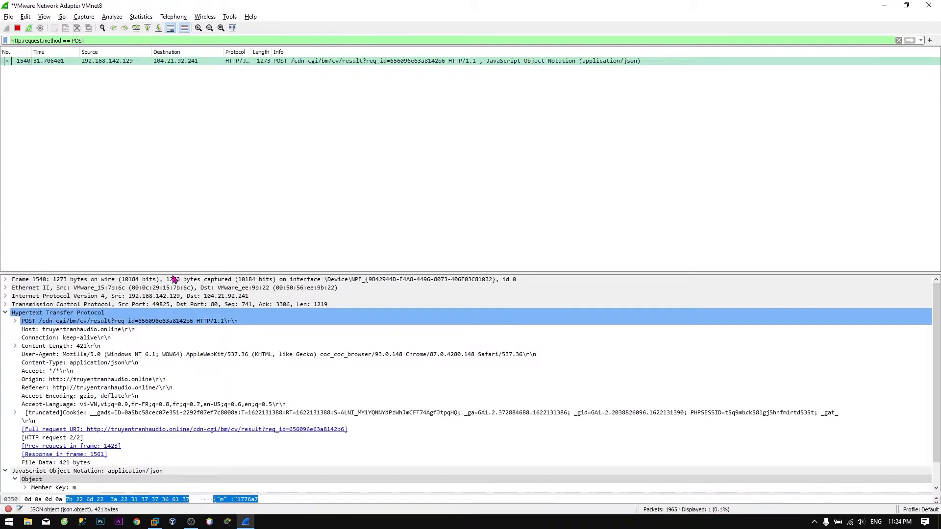
# Follow packet 1540's TCP stream, review the request and response, then close it.
pyautogui.rightClick(338, 62)
pyautogui.moveTo(369, 199)
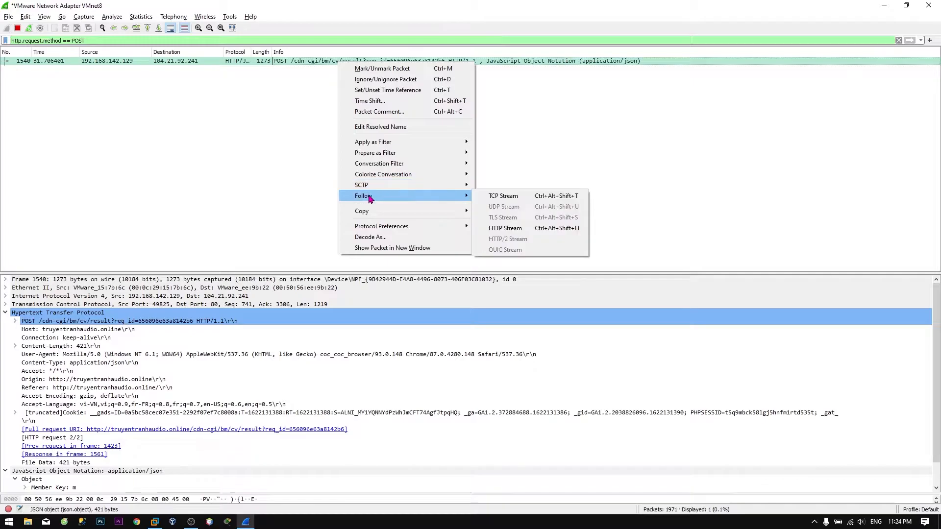
pyautogui.click(491, 202)
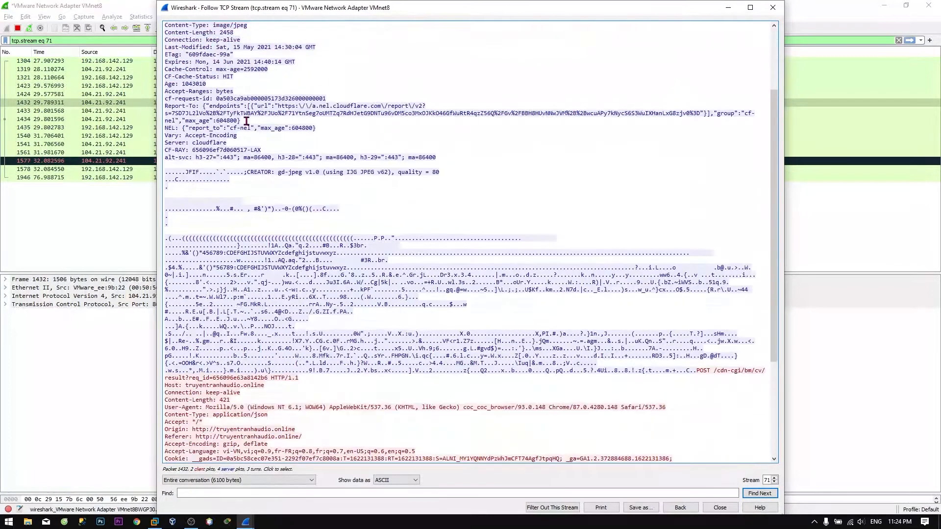
pyautogui.click(271, 242)
pyautogui.moveTo(242, 282); pyautogui.dragTo(307, 371)
pyautogui.moveTo(277, 446); pyautogui.dragTo(167, 327)
pyautogui.click(236, 375)
pyautogui.click(773, 7)
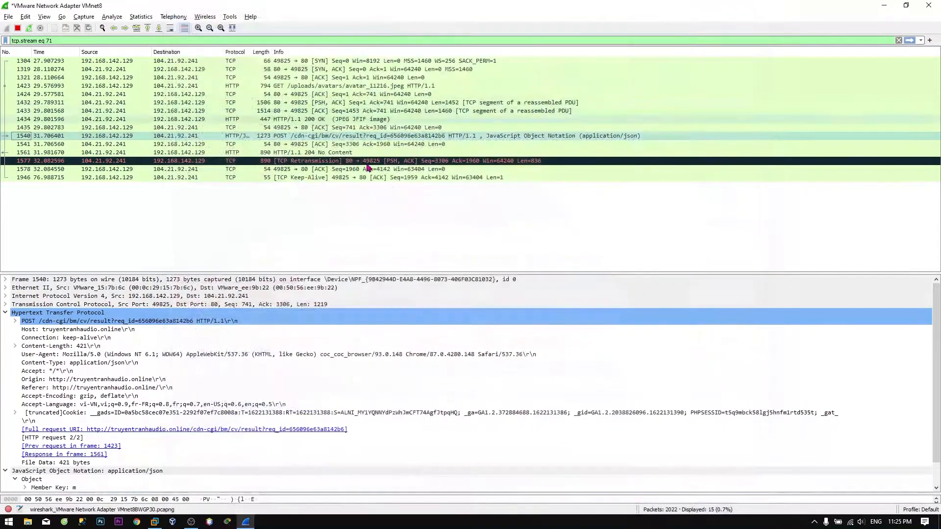
# In the VM, open truyentranhaudio.online from the 'truyen tranh login' search results.
pyautogui.click(66, 224)
pyautogui.hotkey('alt', 'Tab')
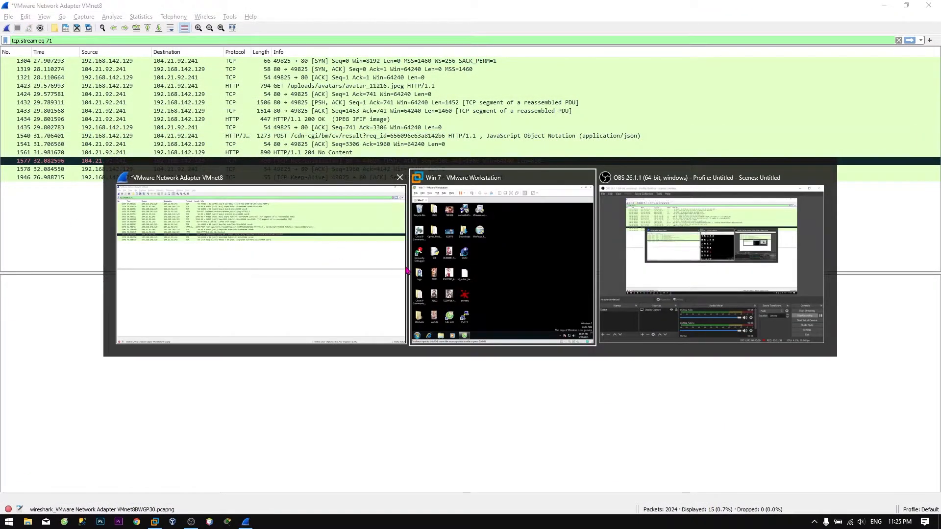
pyautogui.press('super+d')
pyautogui.hotkey('alt', 'Tab')
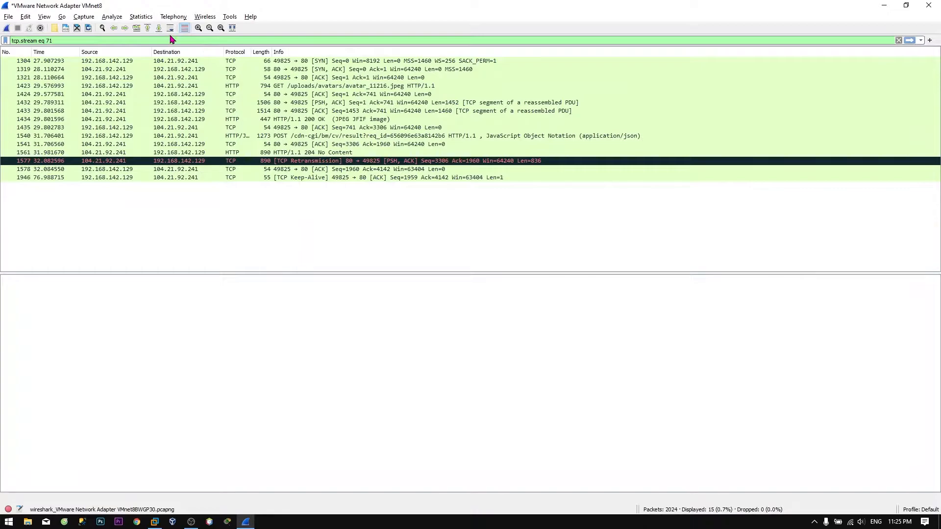
pyautogui.hotkey('alt', 'Tab')
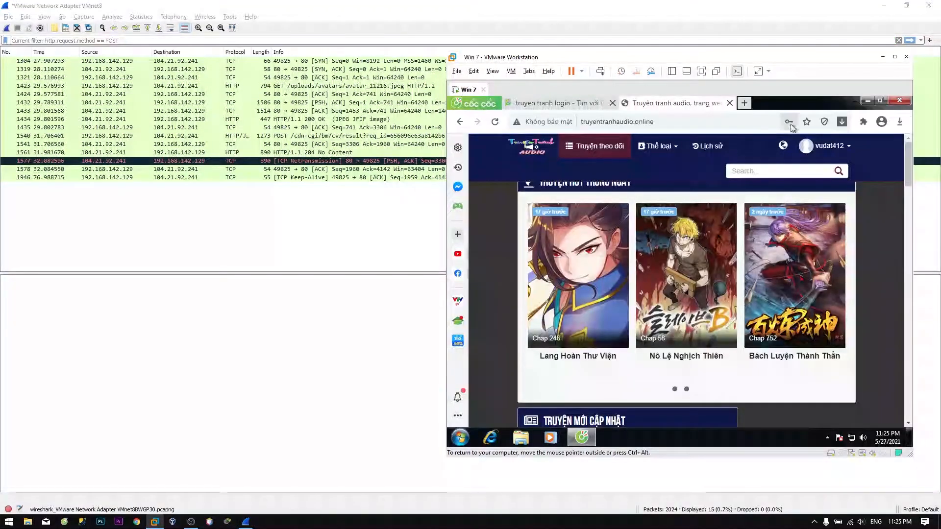
pyautogui.moveTo(823, 153)
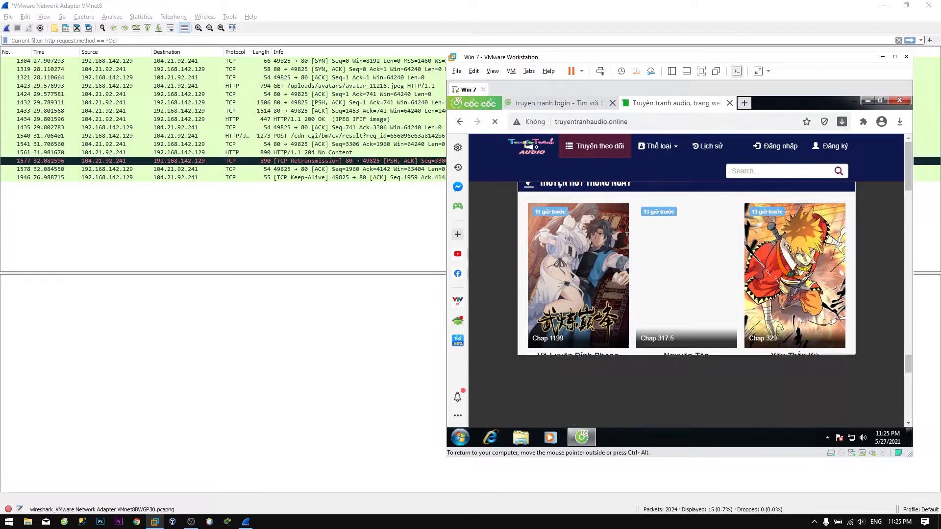
pyautogui.click(579, 104)
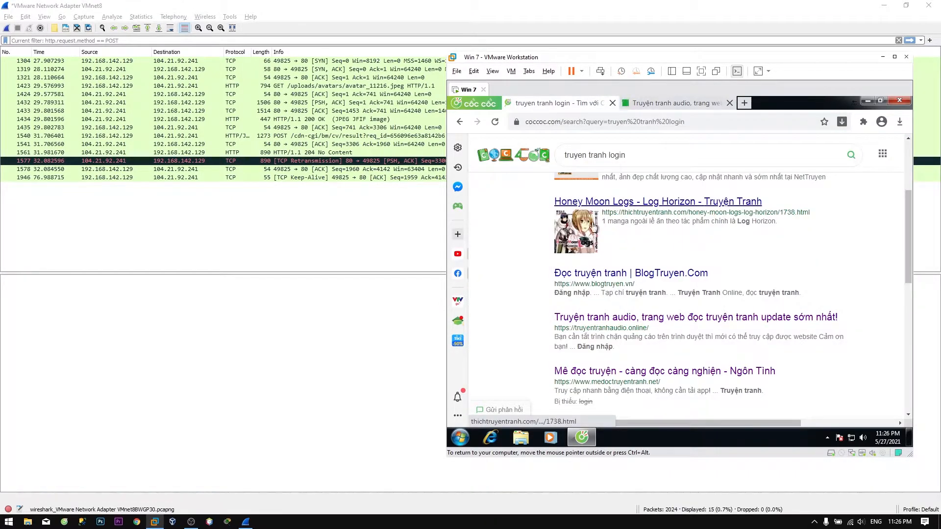
pyautogui.click(582, 318)
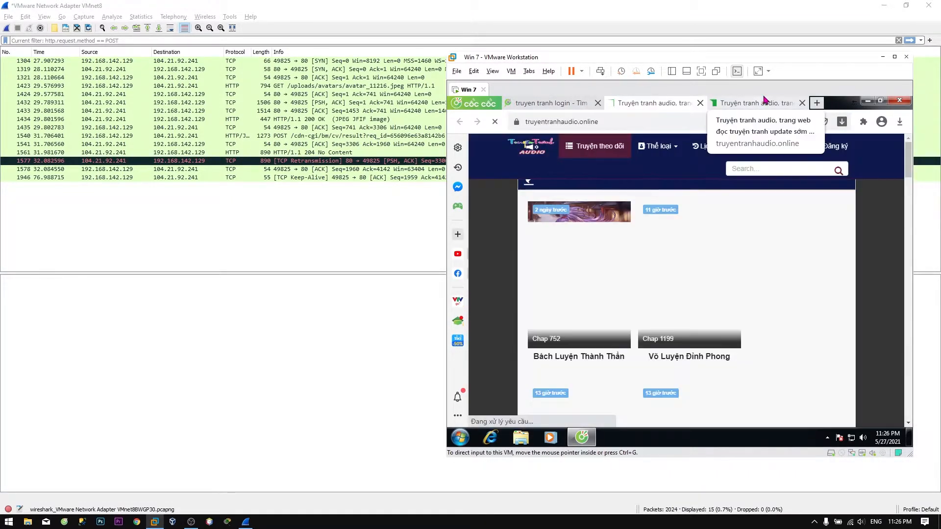
# Restart the Wireshark capture, continuing without saving the old packets.
pyautogui.click(413, 212)
pyautogui.click(6, 29)
pyautogui.click(483, 276)
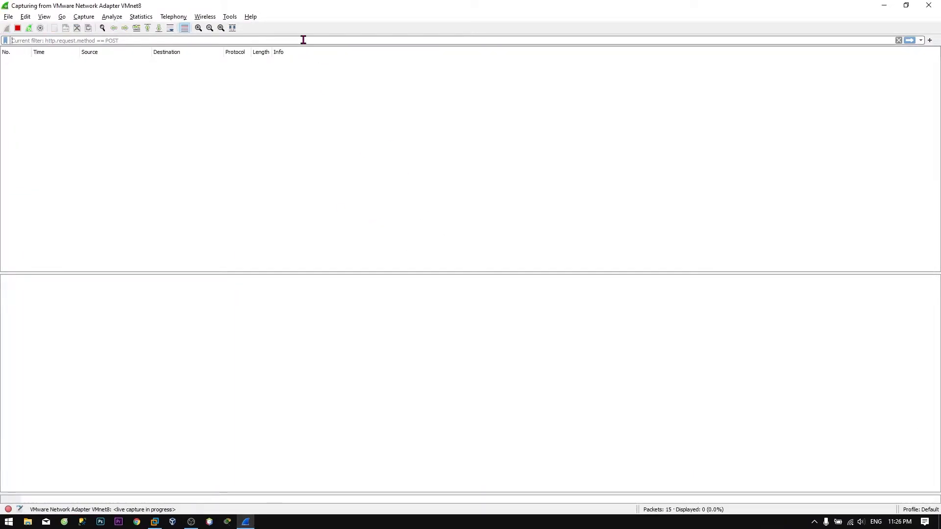
# Clear the POST filter, log in again with the saved e-mail, then select packet 4.
pyautogui.press('Return')
pyautogui.hotkey('alt', 'Tab')
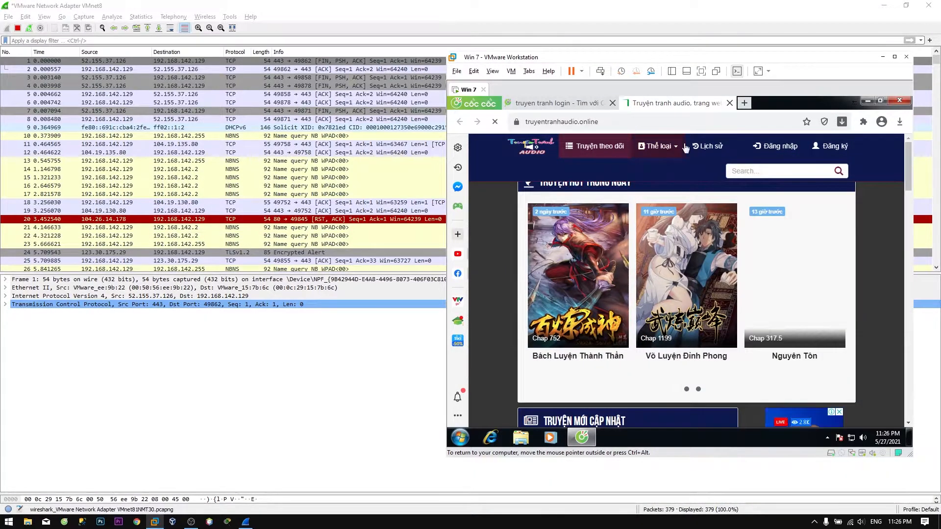
pyautogui.click(774, 146)
pyautogui.click(599, 231)
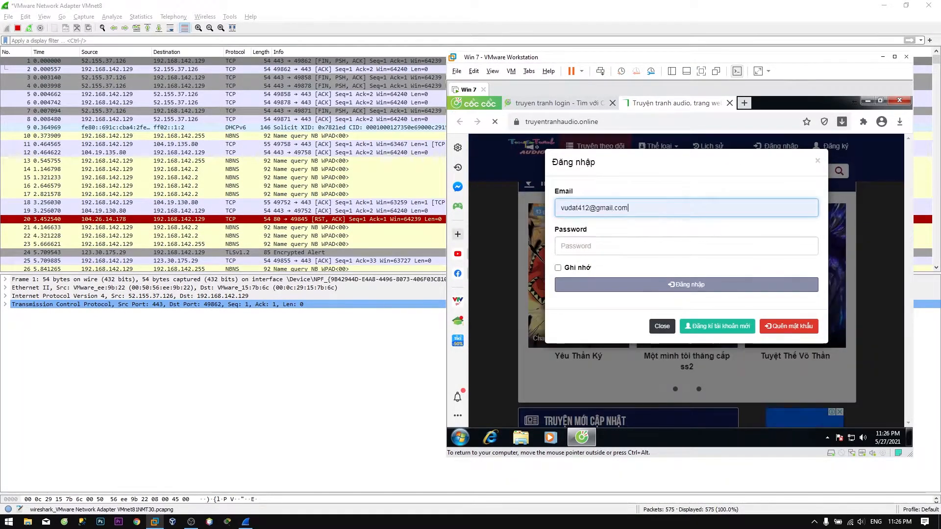
pyautogui.click(685, 289)
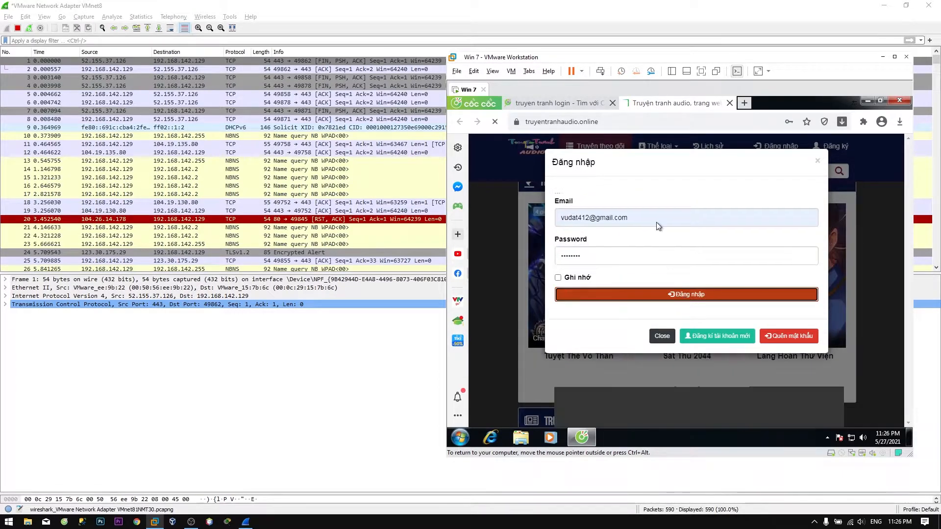
pyautogui.click(293, 361)
pyautogui.click(171, 86)
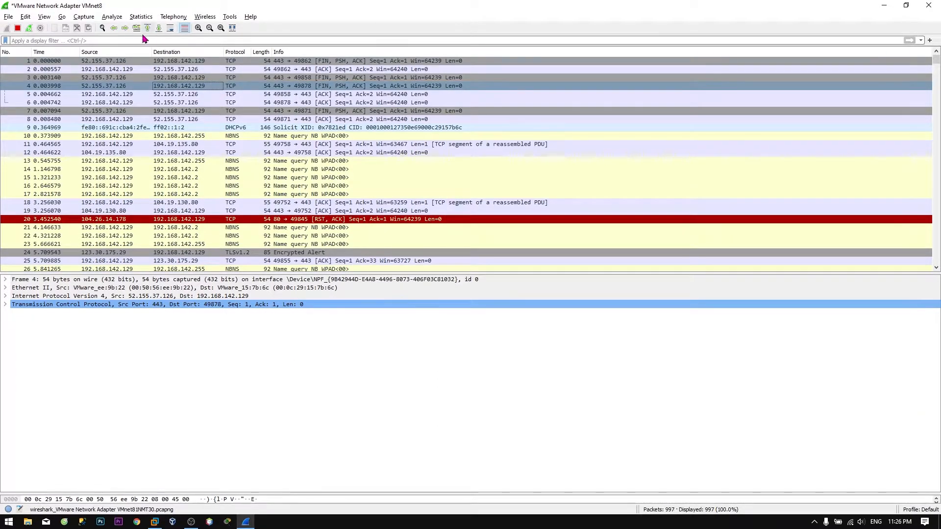
# Filter to http, browse the requests including JSON POST packet 837, and search for 'post'.
pyautogui.write('http')
pyautogui.press('Return')
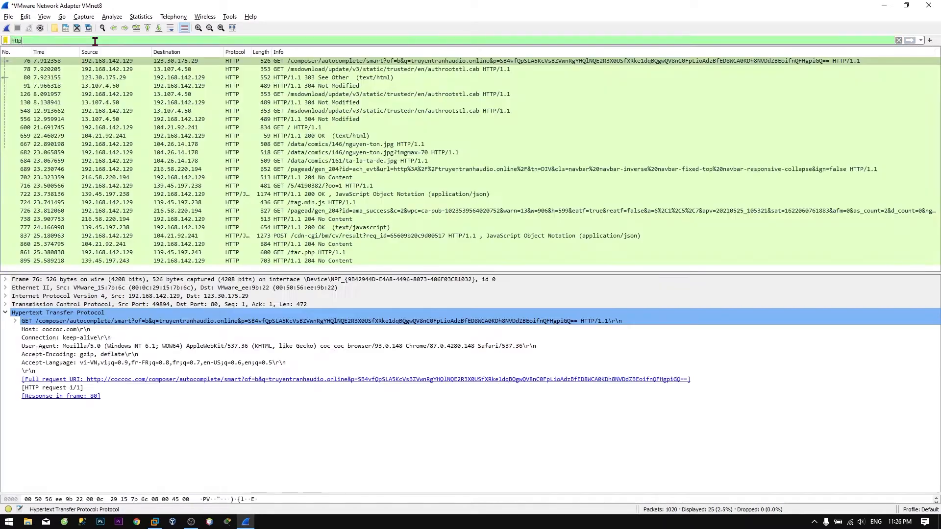
pyautogui.click(369, 68)
pyautogui.click(360, 62)
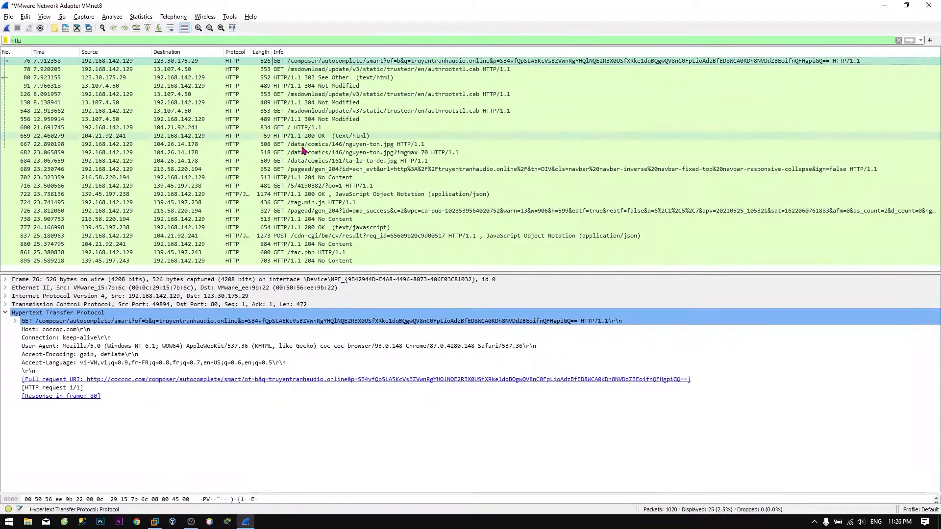
pyautogui.click(287, 236)
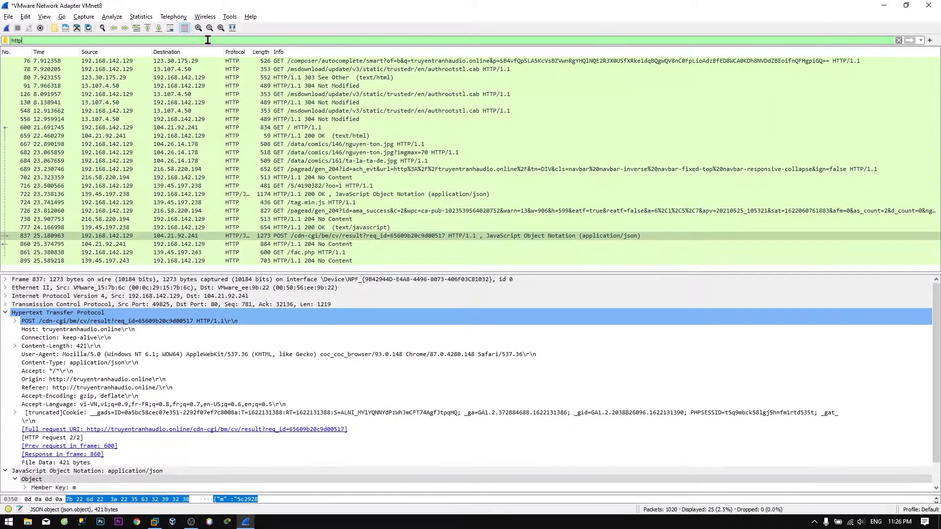
pyautogui.click(196, 69)
pyautogui.click(103, 28)
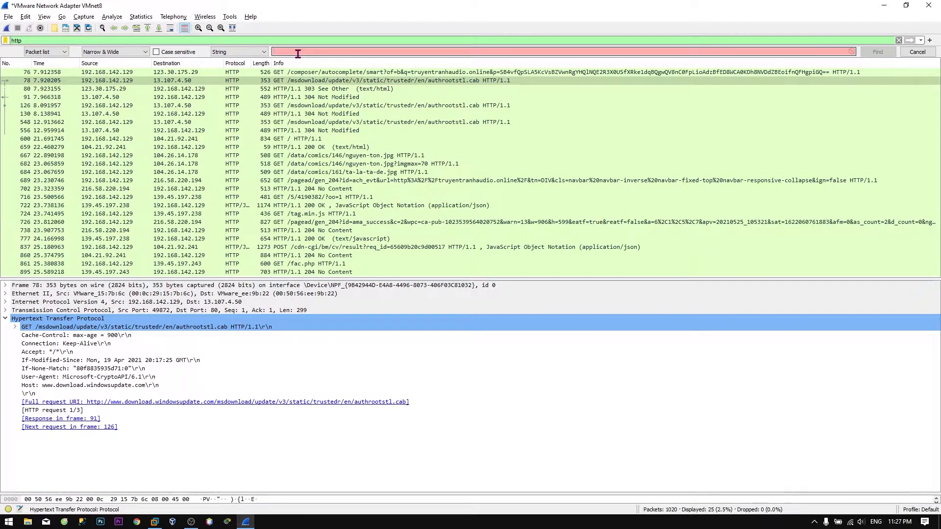
pyautogui.press('Return')
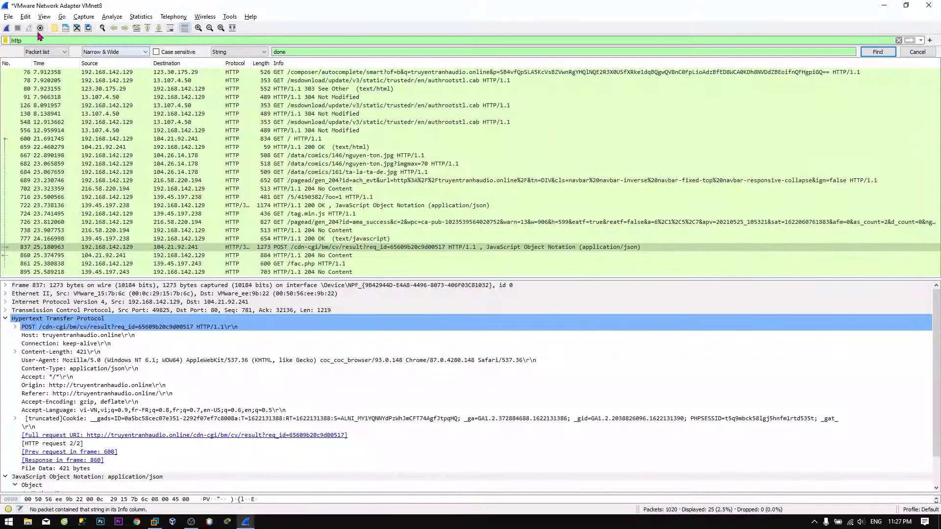
# Review the TLS protocol settings under Preferences > Protocols and confirm with OK.
pyautogui.click(8, 16)
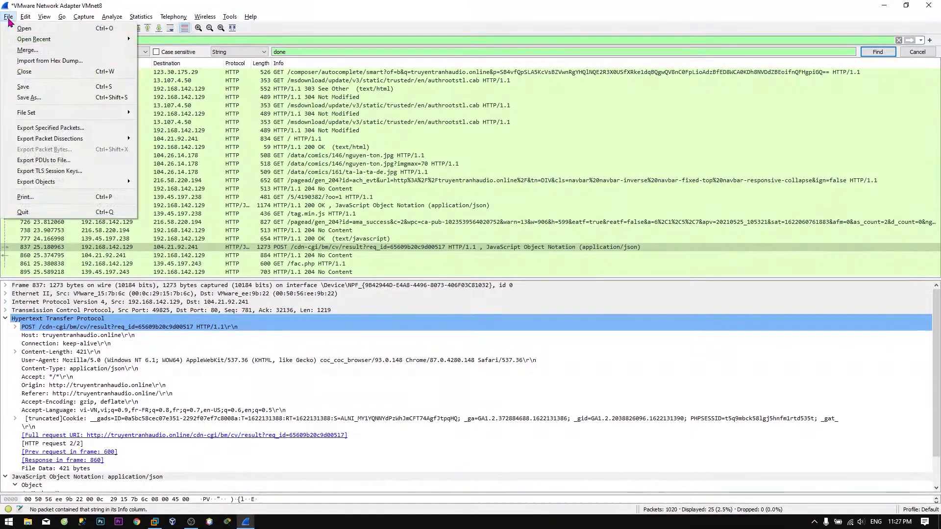
pyautogui.moveTo(27, 18)
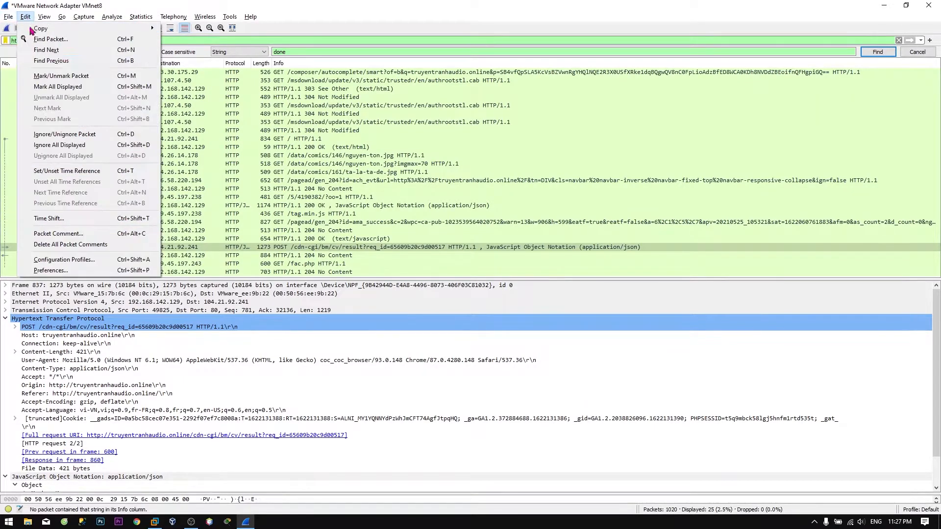
pyautogui.click(49, 271)
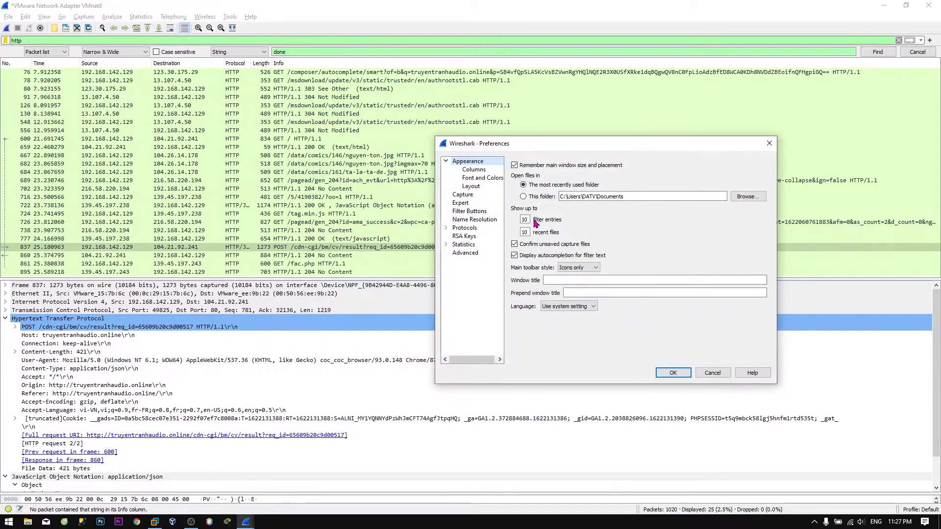
pyautogui.doubleClick(461, 228)
pyautogui.scroll(-3, 476, 304)
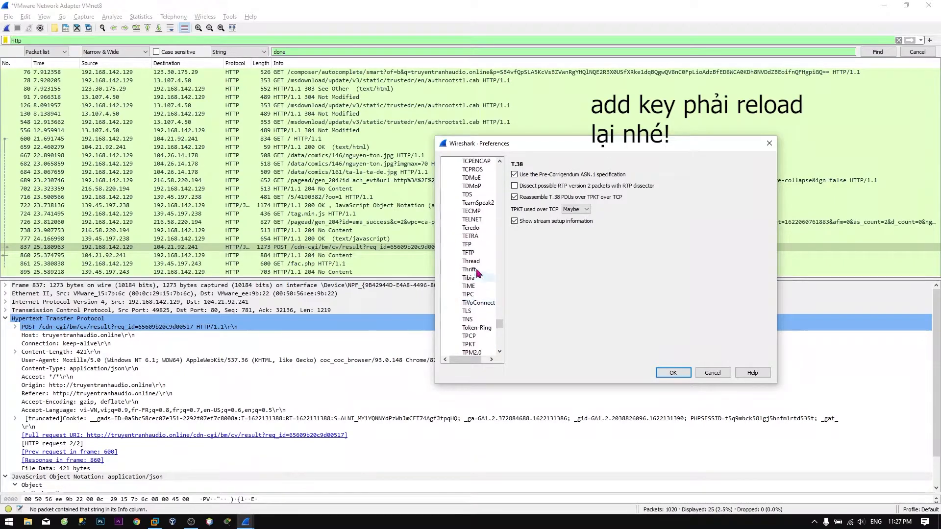
pyautogui.click(467, 311)
pyautogui.click(673, 373)
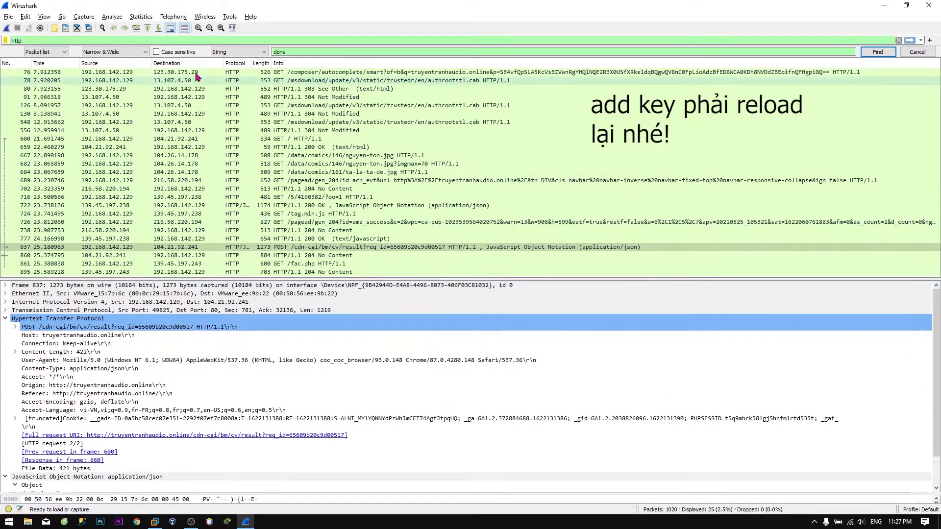
# Check two more GET requests, close Wireshark, and open the Start search.
pyautogui.click(216, 156)
pyautogui.click(223, 197)
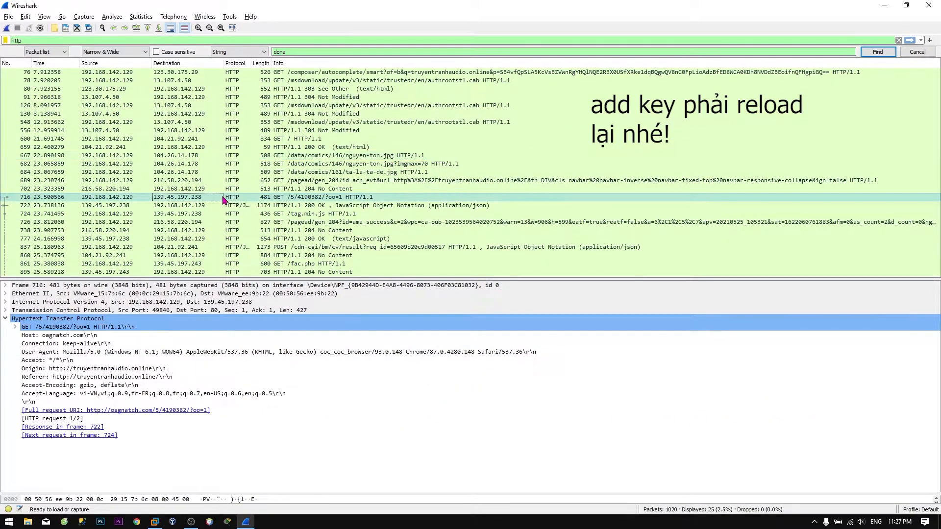
pyautogui.hotkey('alt', 'Tab')
pyautogui.hotkey('alt', 'F4')
pyautogui.press('super')
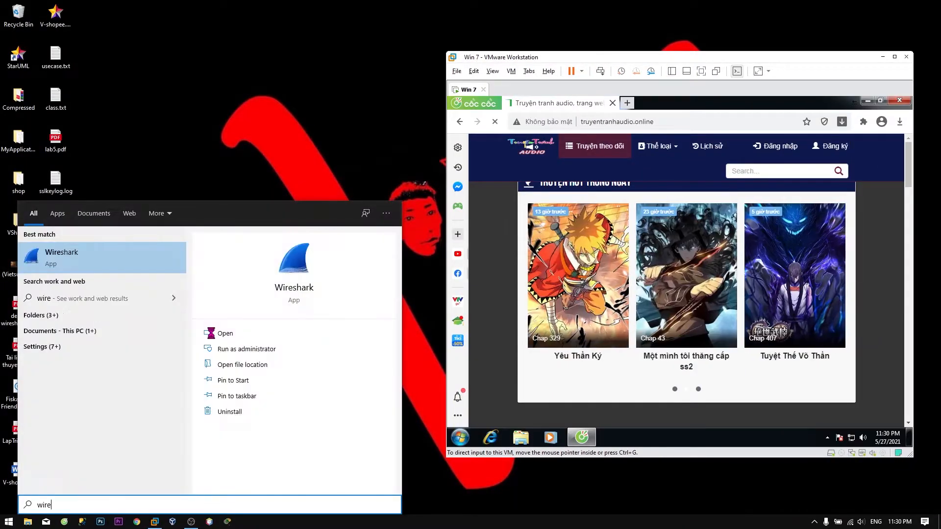
# Relaunch Wireshark and set the TLS (Pre)-Master-Secret log filename to the Desktop's sslkeylog.log.
pyautogui.press('Return')
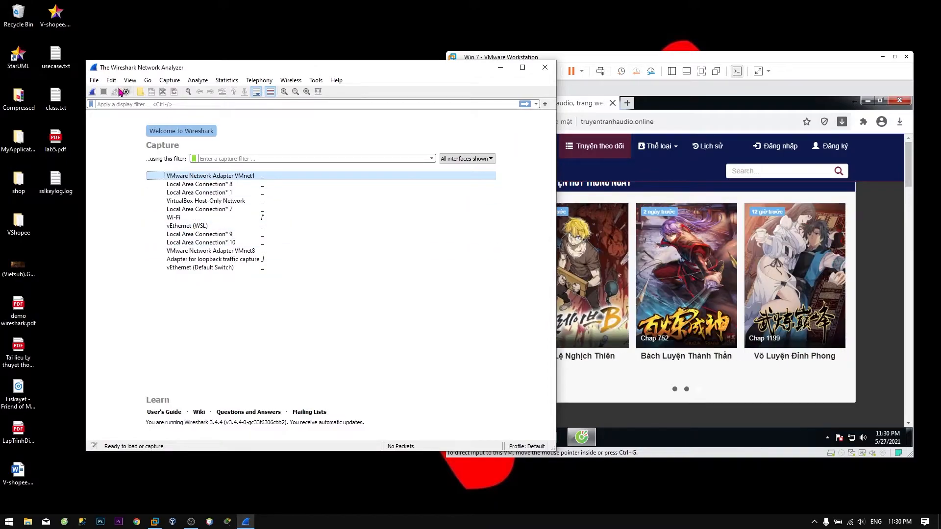
pyautogui.click(112, 80)
pyautogui.click(126, 332)
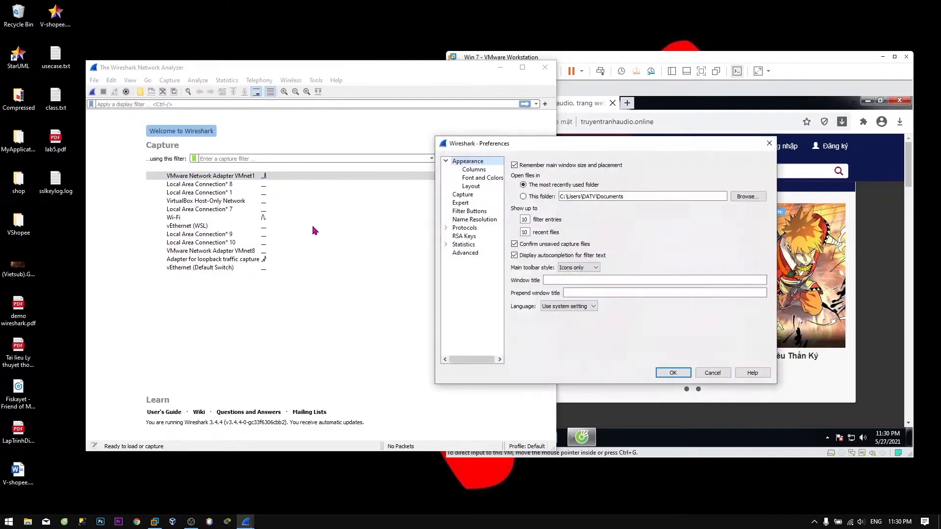
pyautogui.doubleClick(465, 228)
pyautogui.click(462, 288)
pyautogui.press('t')
pyautogui.press('Down')
pyautogui.press('Down')
pyautogui.press('Down')
pyautogui.press('Down')
pyautogui.press('Down')
pyautogui.press('Down')
pyautogui.press('Down')
pyautogui.press('Down')
pyautogui.press('Down')
pyautogui.press('Down')
pyautogui.press('Down')
pyautogui.press('Down')
pyautogui.press('Down')
pyautogui.press('Down')
pyautogui.press('Down')
pyautogui.press('Down')
pyautogui.press('Down')
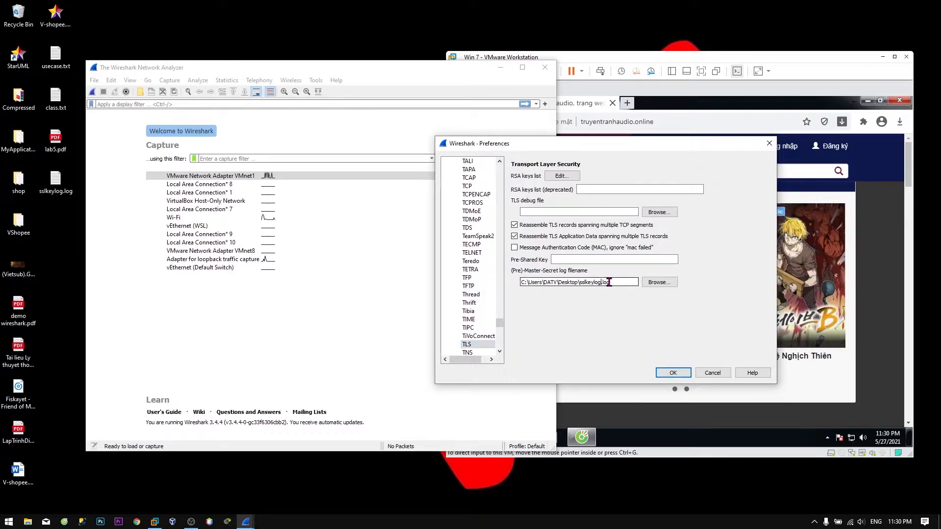
pyautogui.click(673, 372)
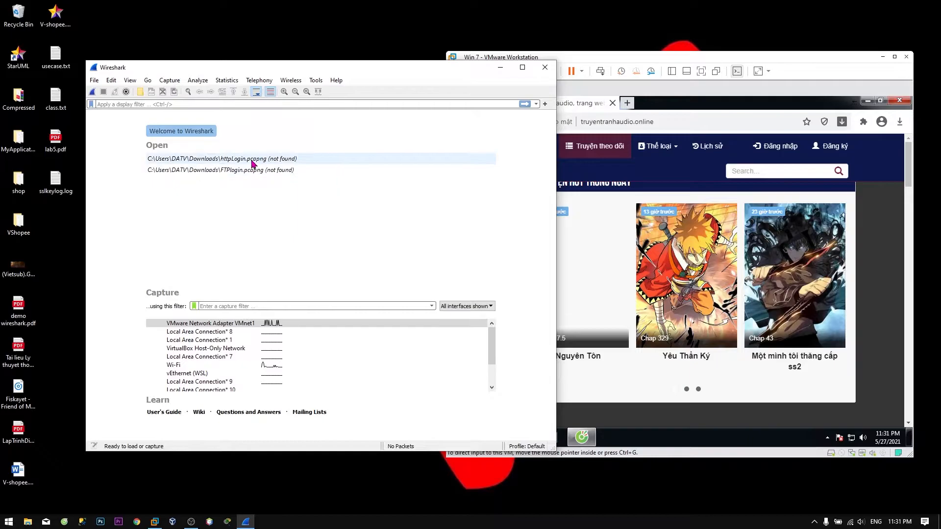
pyautogui.scroll(-2, 196, 352)
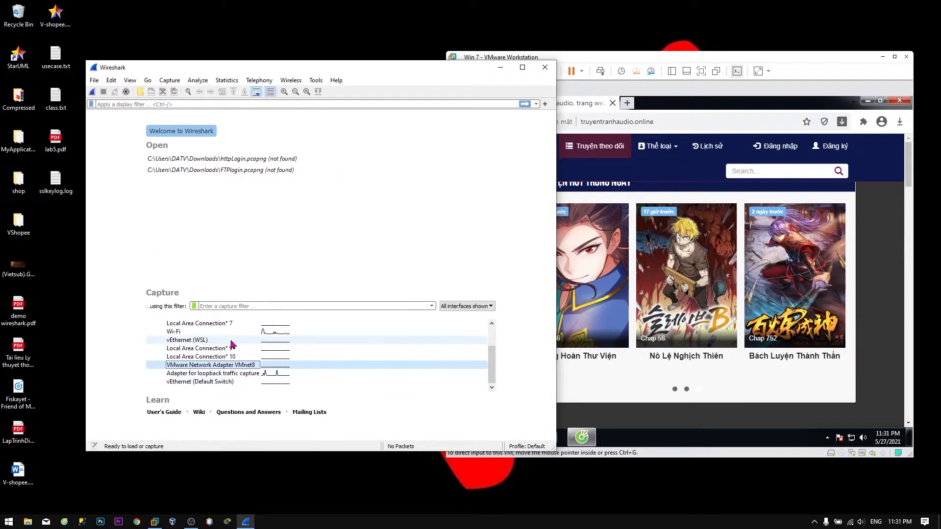
# Start capturing on VMware Network Adapter VMnet8 and open the site's Đăng nhập login form.
pyautogui.click(93, 92)
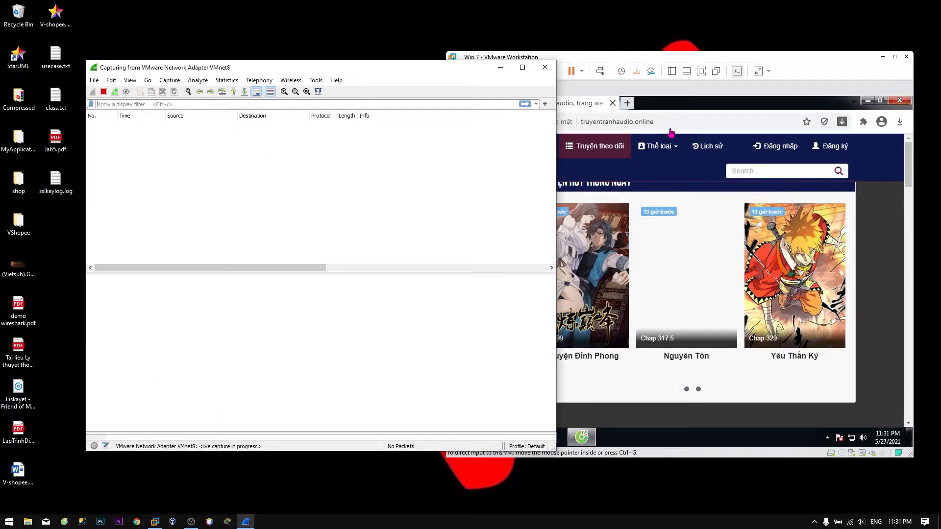
pyautogui.click(671, 132)
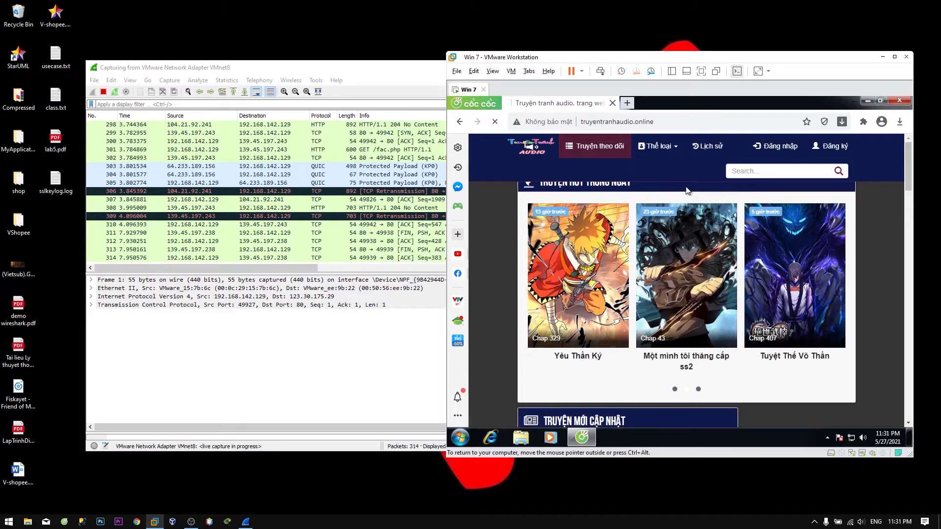
pyautogui.click(775, 146)
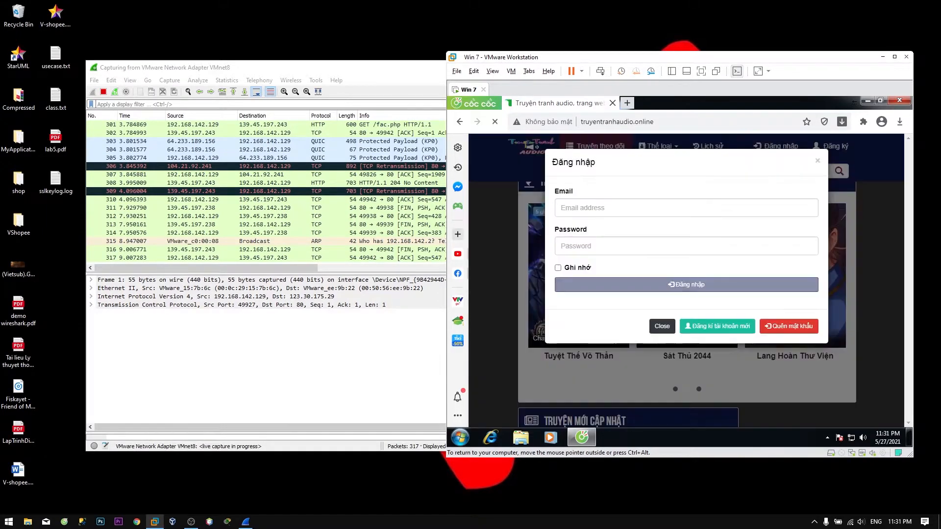
# Sign in with the suggested account email and the account password, then return to the capture.
pyautogui.click(598, 231)
pyautogui.click(603, 247)
pyautogui.write('••••••••')
pyautogui.click(686, 285)
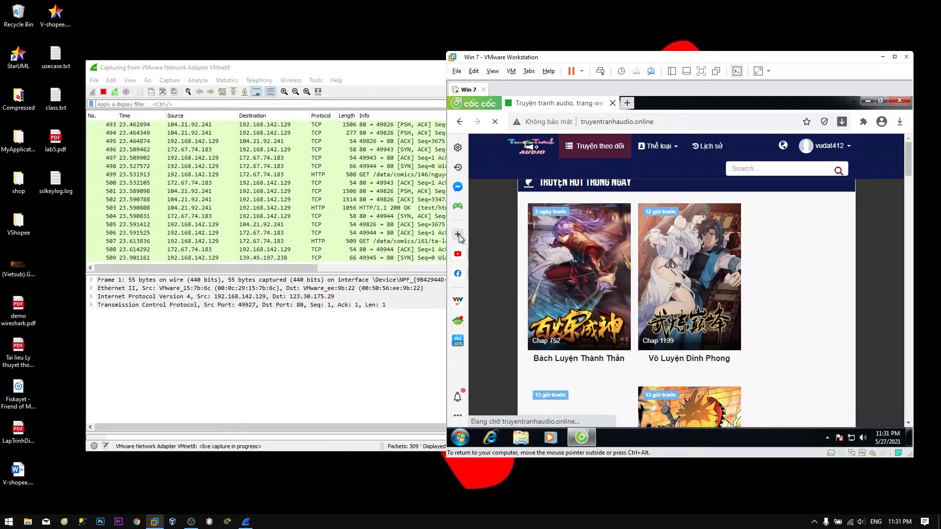
pyautogui.click(371, 88)
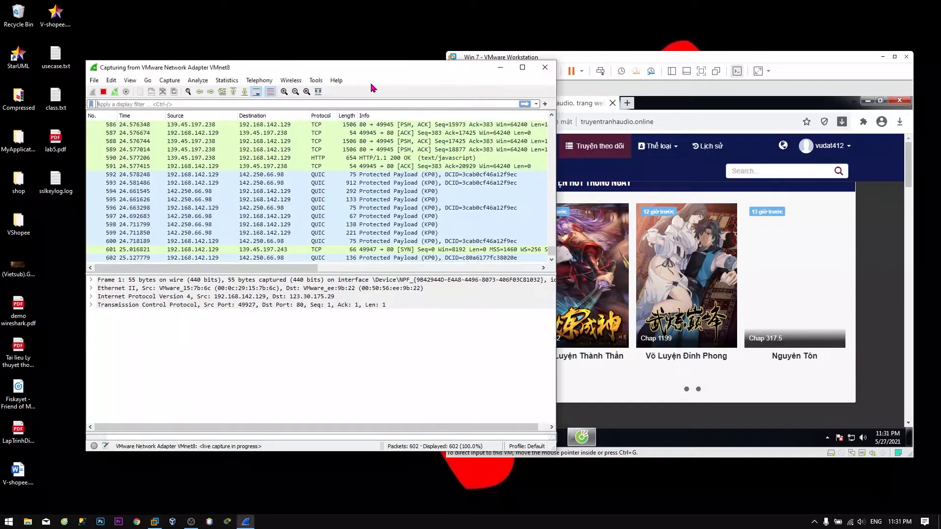
# Stop the capture and apply the display filter 'frame contains truyentranhaudio.online'.
pyautogui.click(103, 92)
pyautogui.click(137, 104)
pyautogui.write('fram')
pyautogui.click(138, 112)
pyautogui.press('Return')
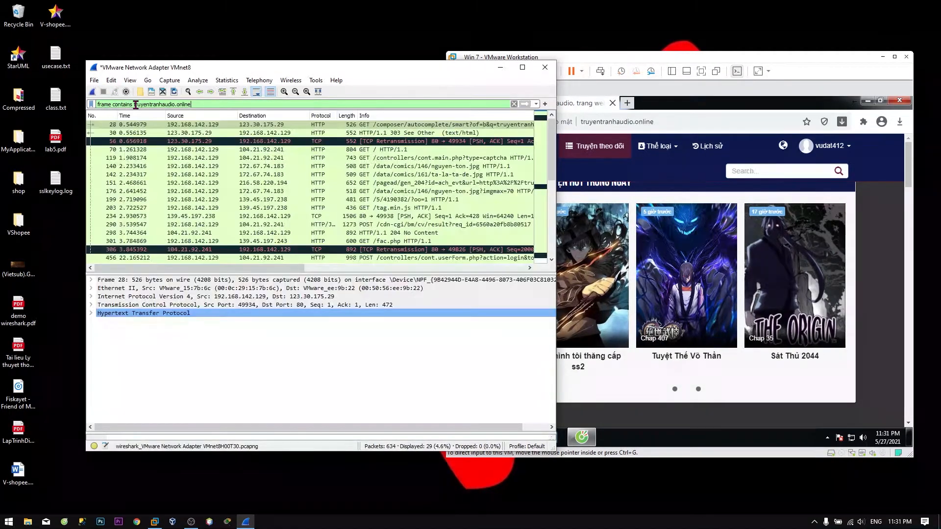
# Select login POST packet 456, maximize the window, and open its context menu.
pyautogui.click(370, 199)
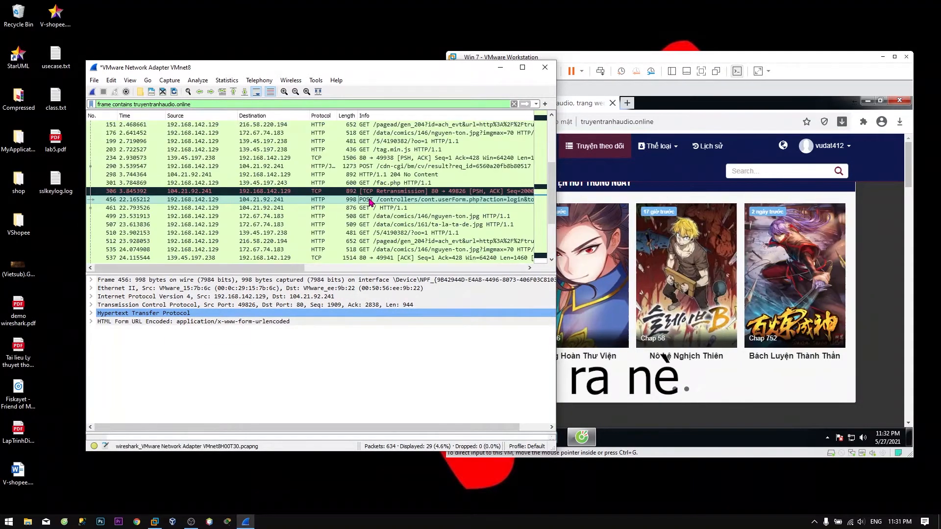
pyautogui.press('super+Up')
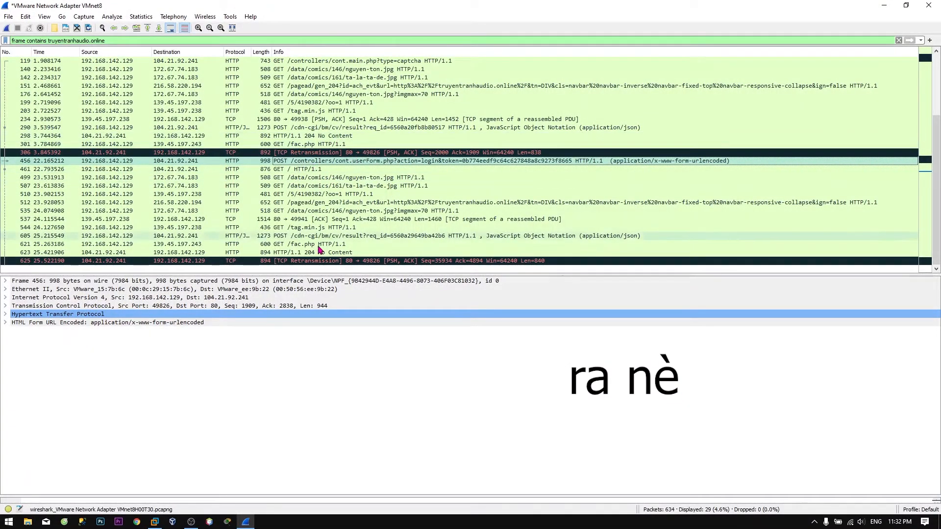
pyautogui.rightClick(386, 162)
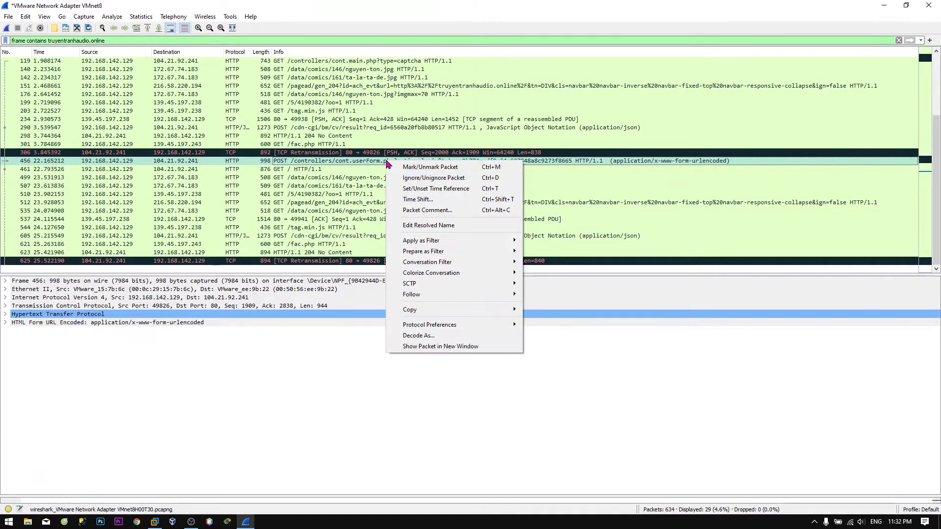
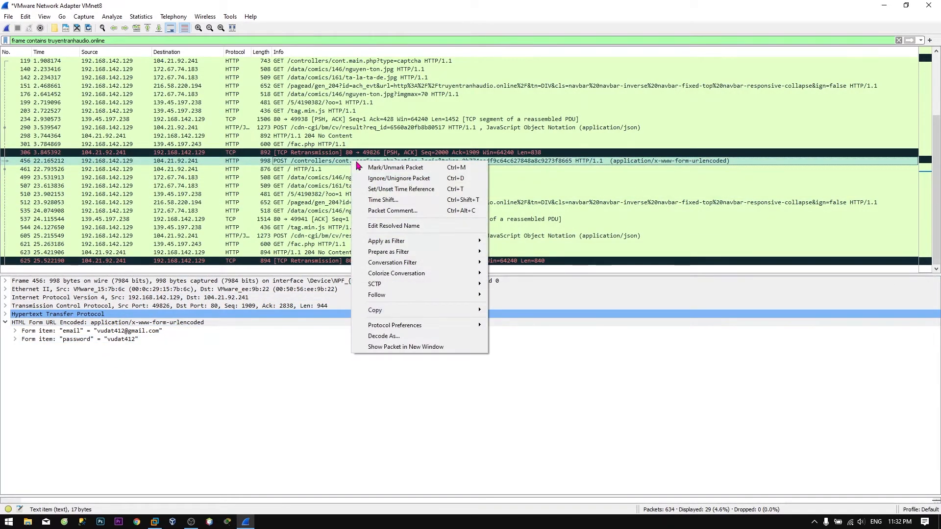
# Follow the TCP stream of login POST packet 456, revealing stream 11 with the submitted credentials.
pyautogui.click(504, 296)
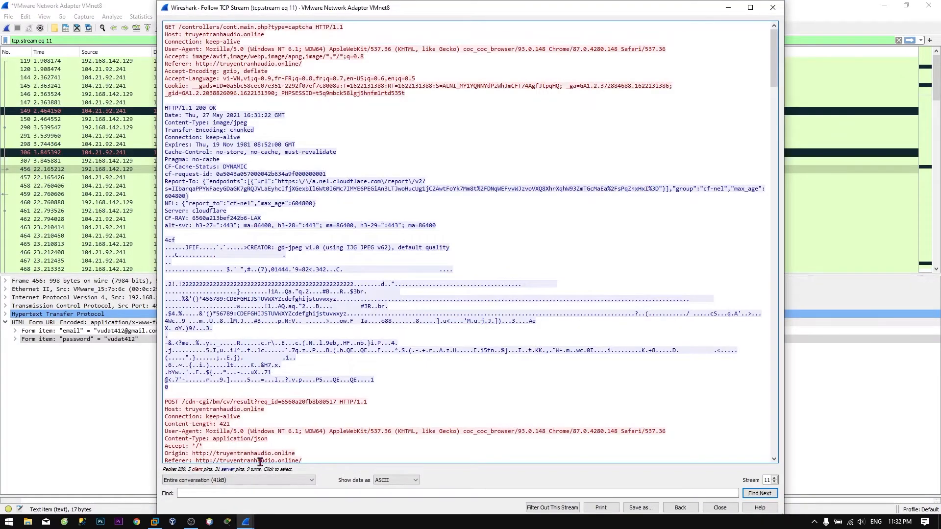